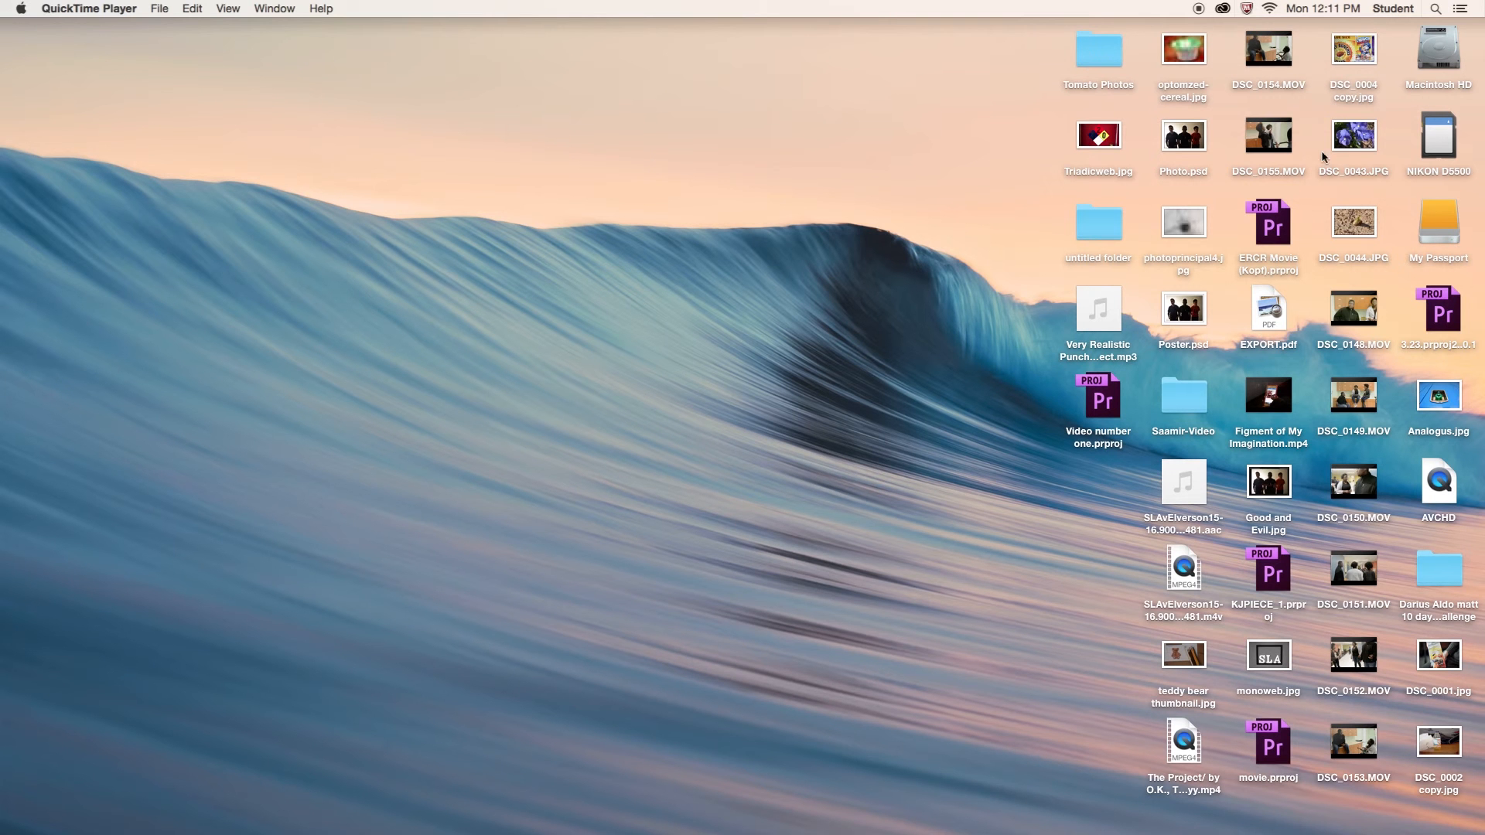
Open DSC_0043.JPG from the desktop in Photoshop and add a blank layer above the background.
{"action": "left_click", "coordinate": [1349, 141]}
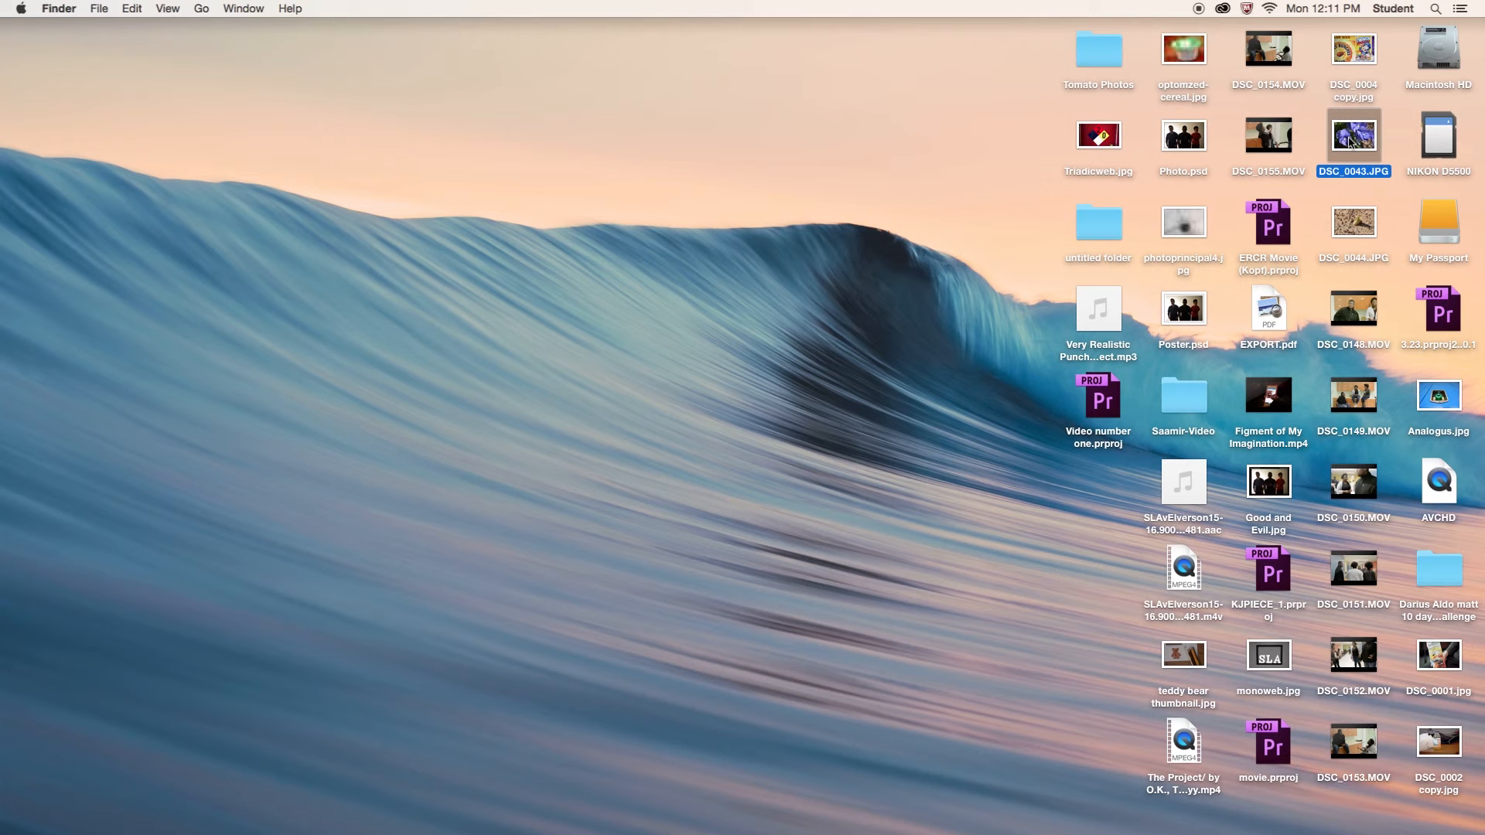
{"action": "left_click_drag", "start_coordinate": [1349, 142], "coordinate": [646, 801]}
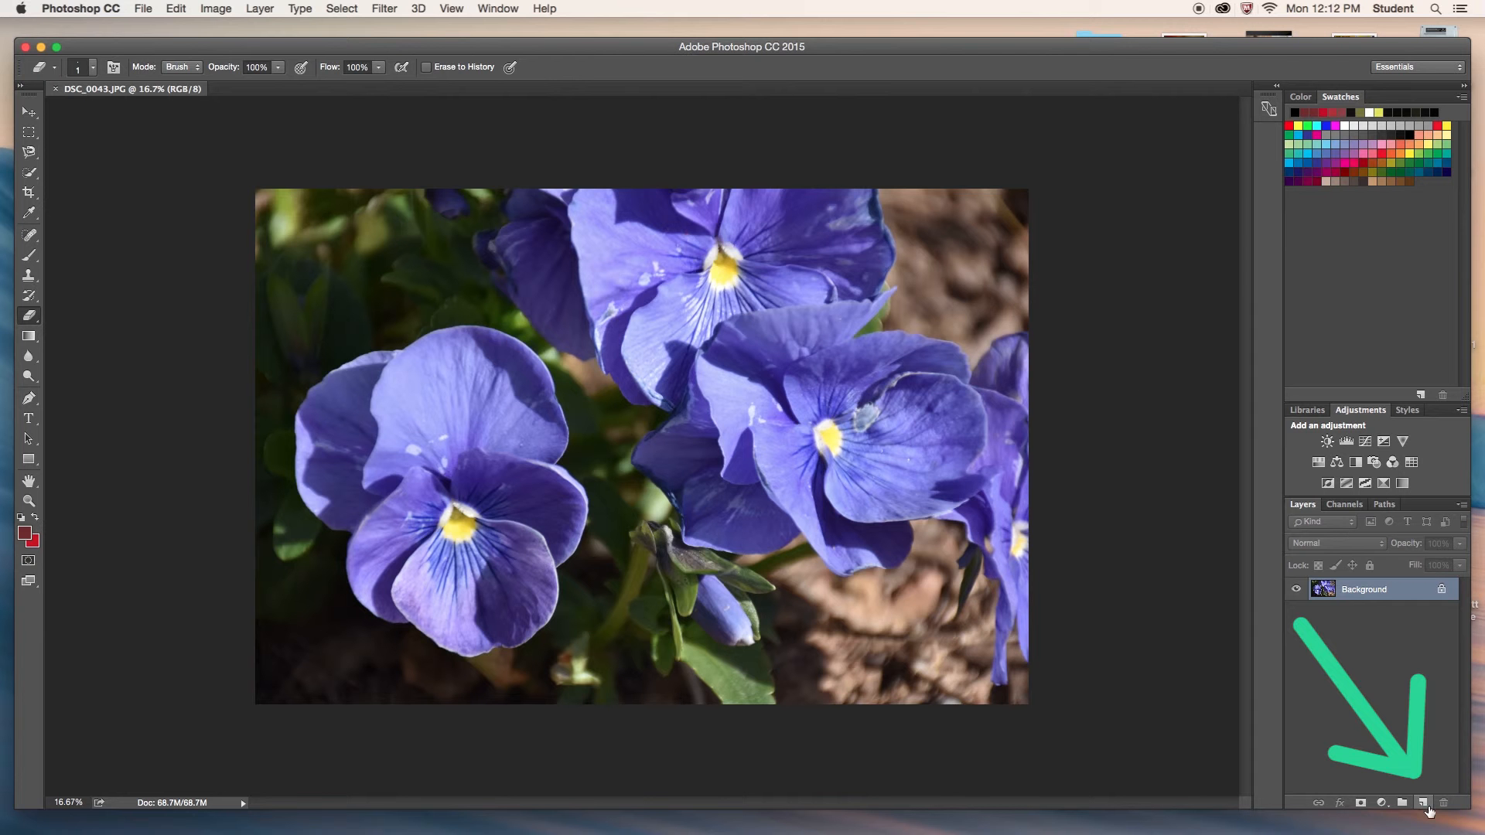
{"action": "left_click", "coordinate": [1424, 806]}
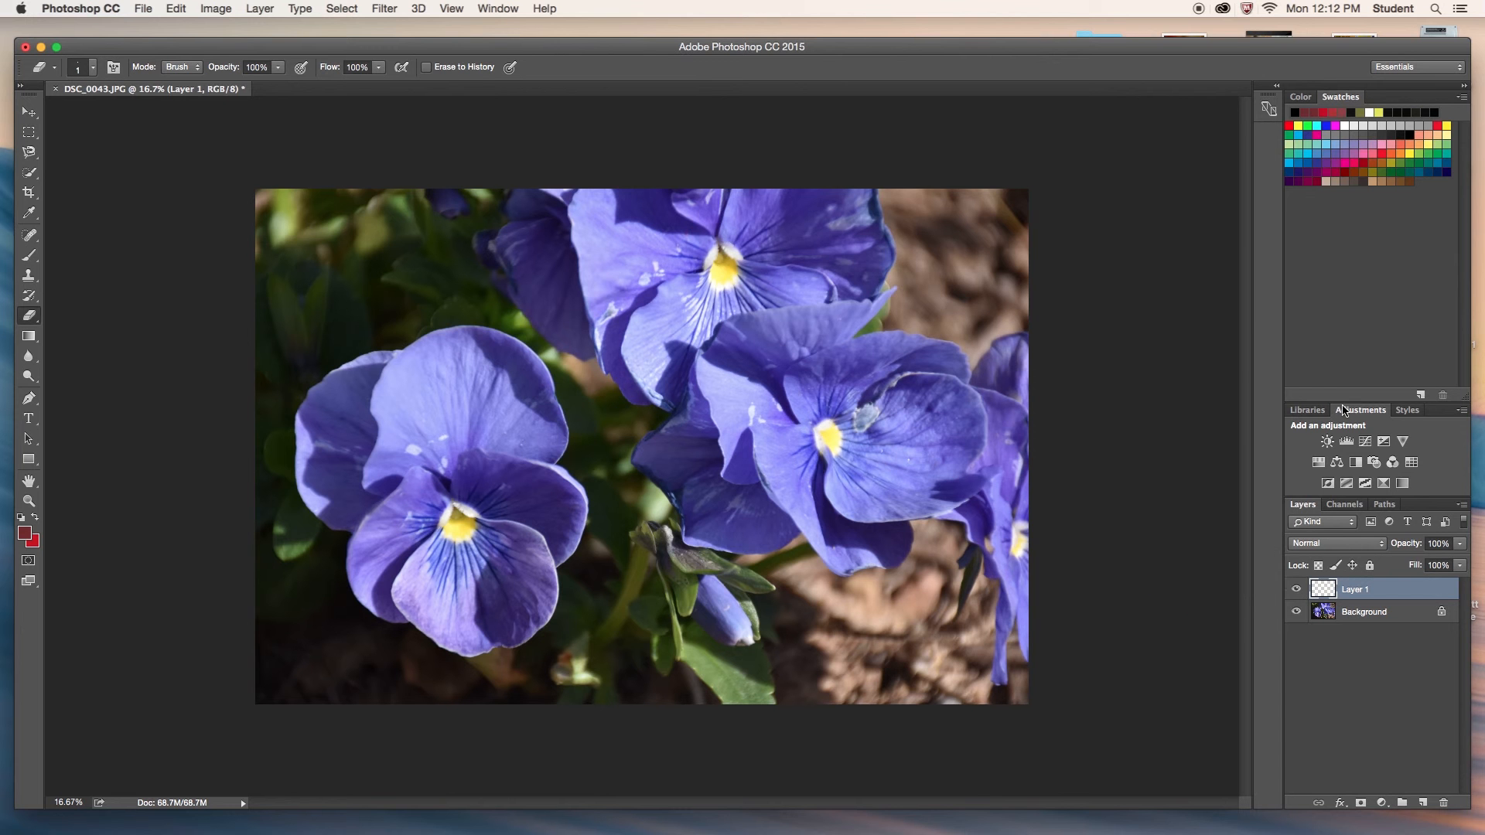
Add Black & White and Levels adjustment layers, setting the white input level to 227 and slightly raising the black input level.
{"action": "left_click", "coordinate": [1355, 462]}
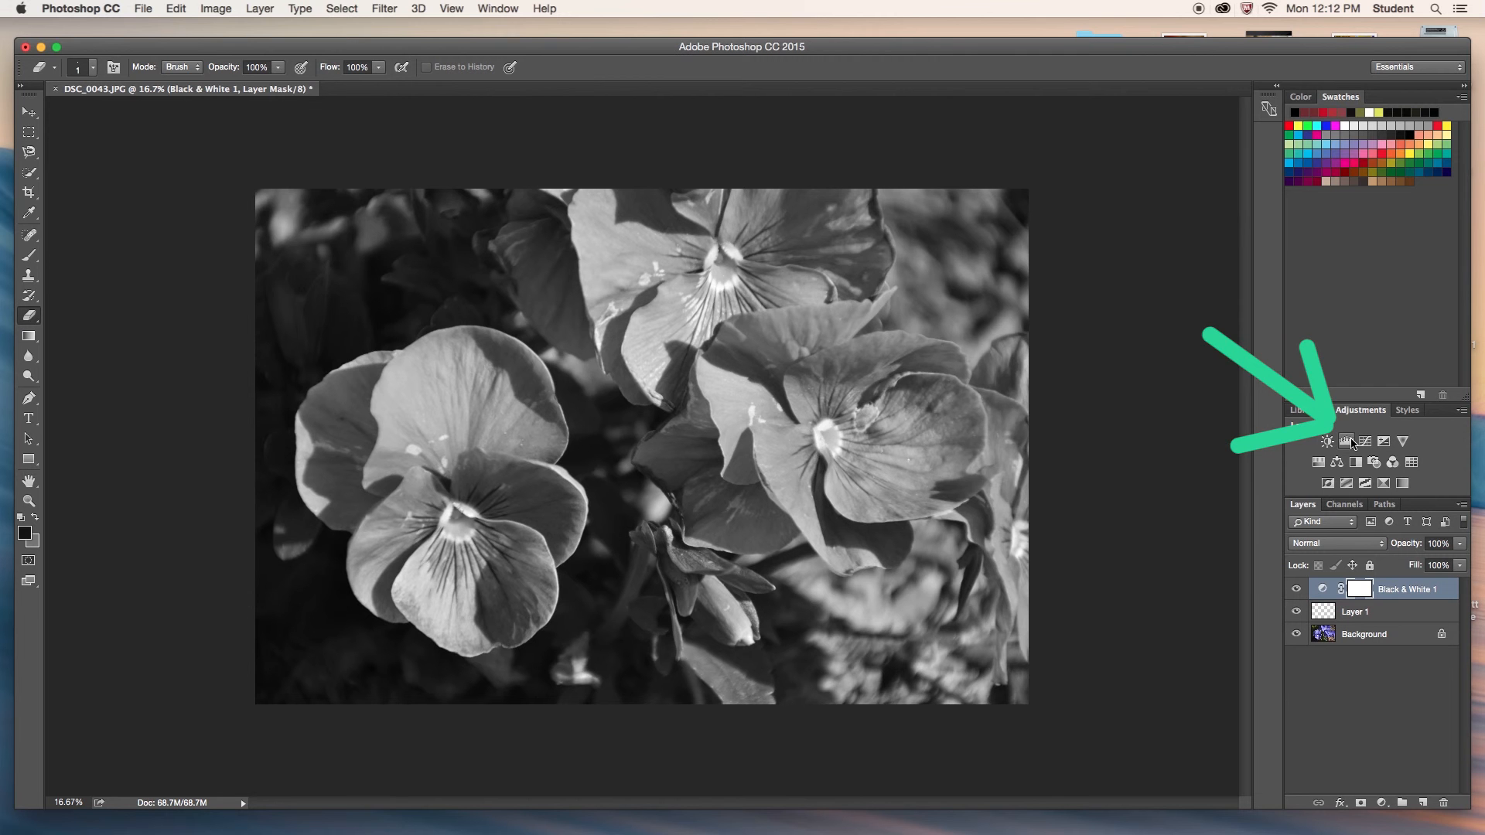
{"action": "left_click", "coordinate": [1349, 443]}
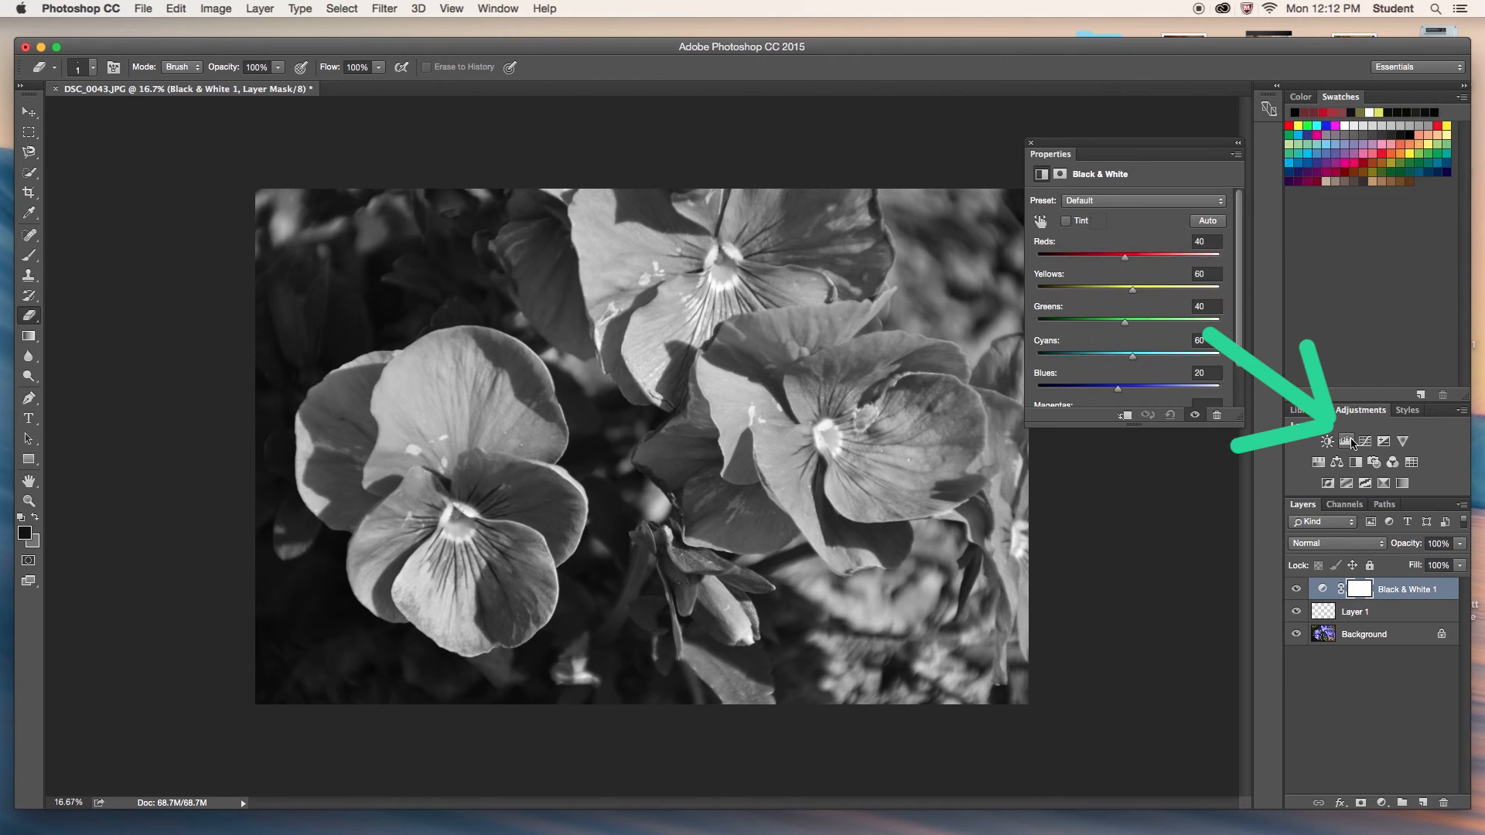
{"action": "mouse_move", "coordinate": [1225, 311]}
{"action": "left_mouse_down"}
{"action": "mouse_move", "coordinate": [1132, 311]}
{"action": "mouse_move", "coordinate": [1208, 313]}
{"action": "left_mouse_up"}
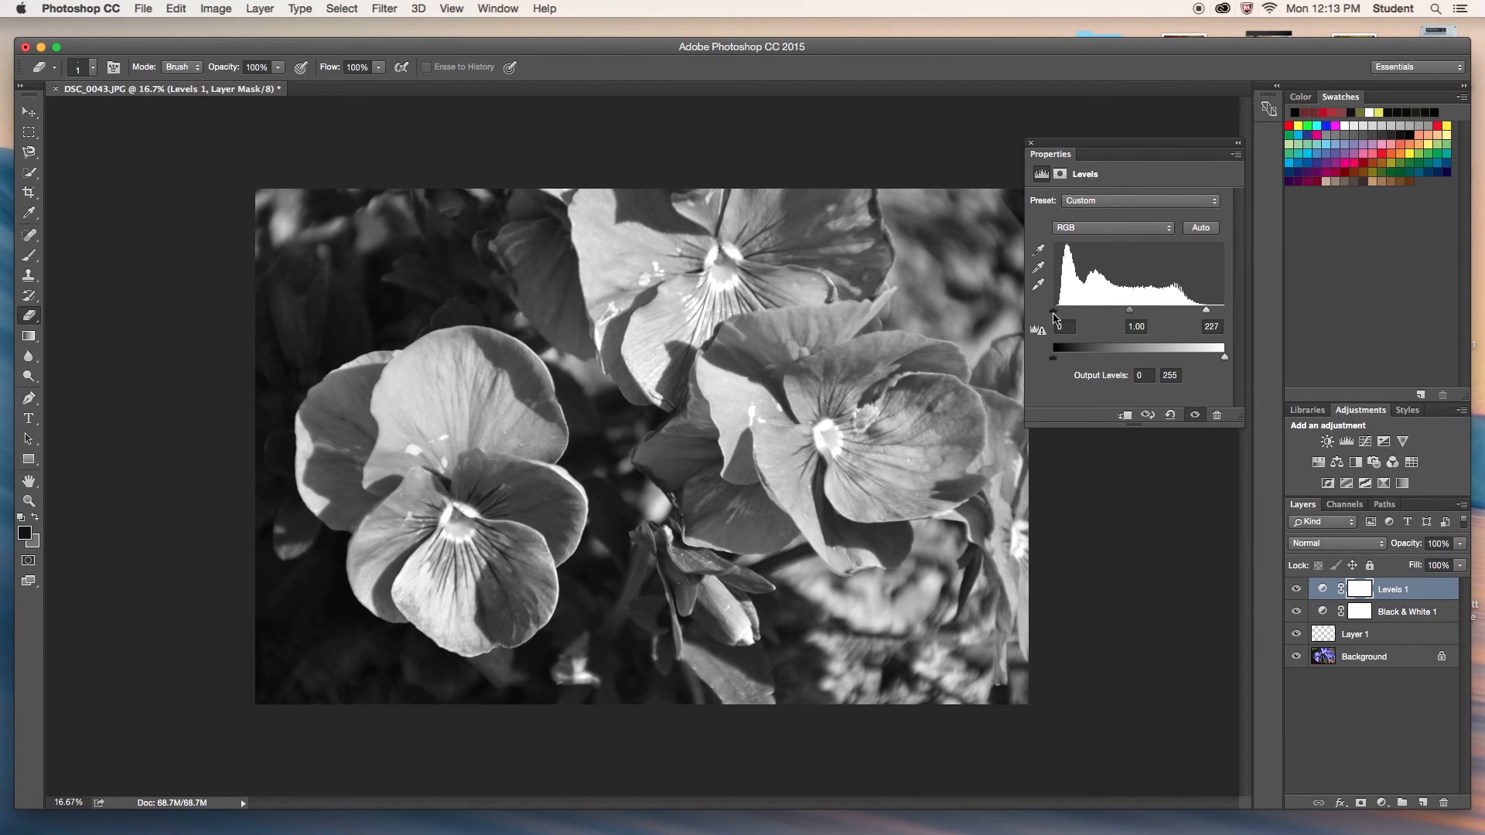
{"action": "left_click_drag", "start_coordinate": [1053, 315], "coordinate": [1058, 316]}
Close the adjustment properties and make the Black & White 1 layer mask active for erasing.
{"action": "left_click", "coordinate": [1399, 612]}
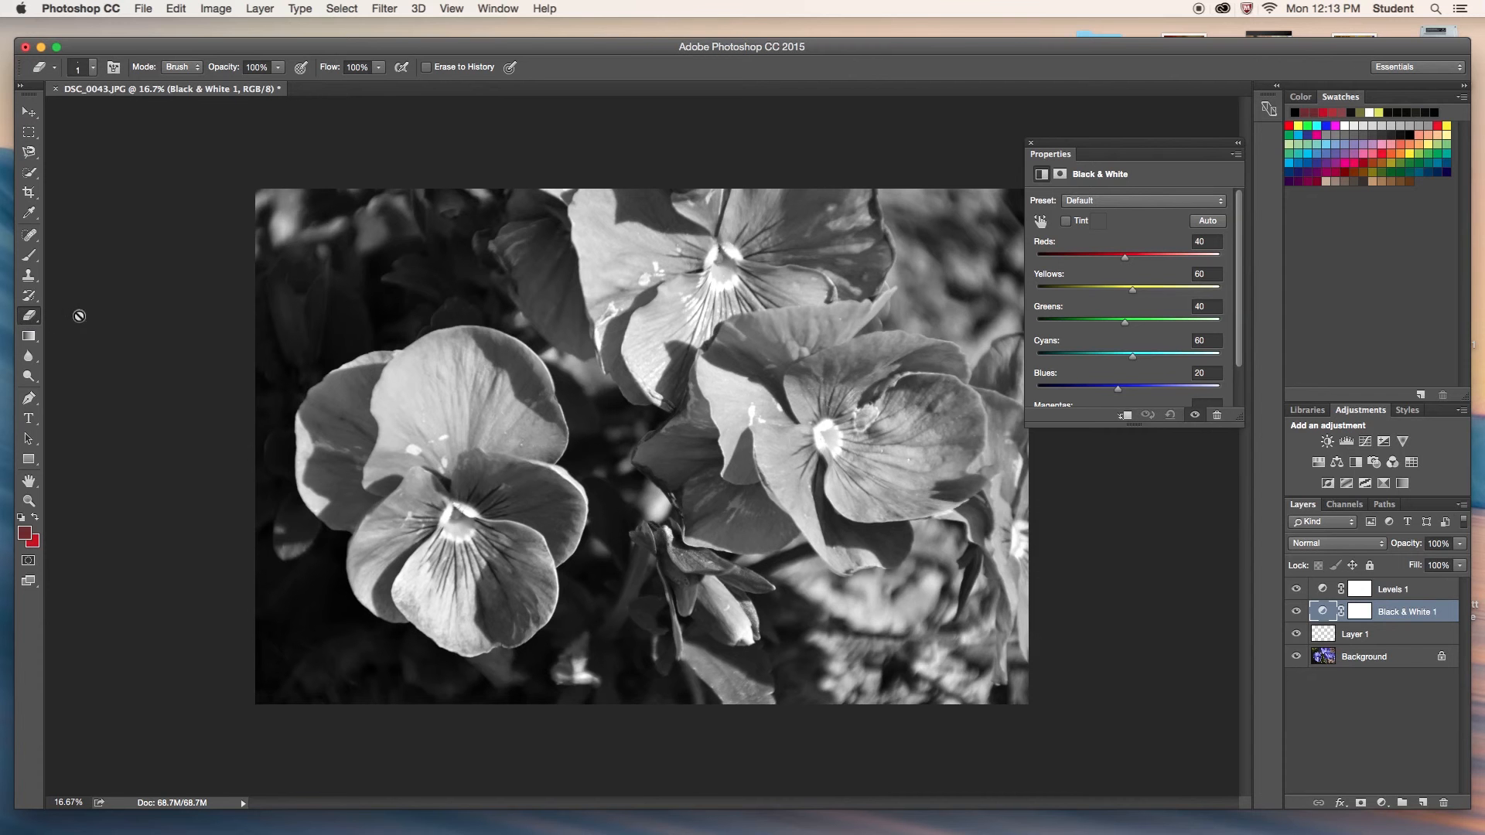
{"action": "left_click", "coordinate": [1031, 143]}
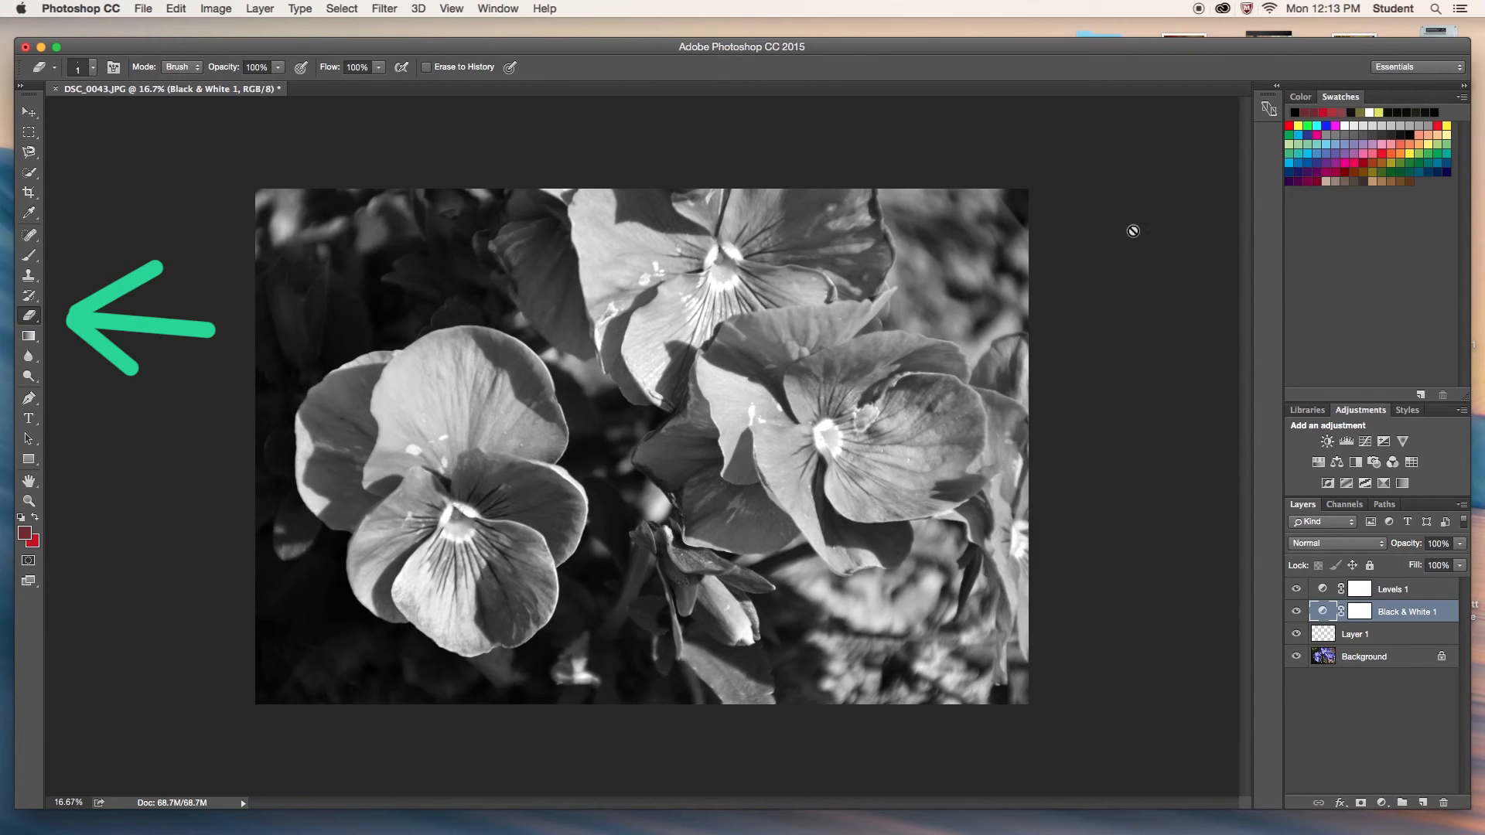
{"action": "double_click", "coordinate": [1390, 614]}
{"action": "key", "text": "Return"}
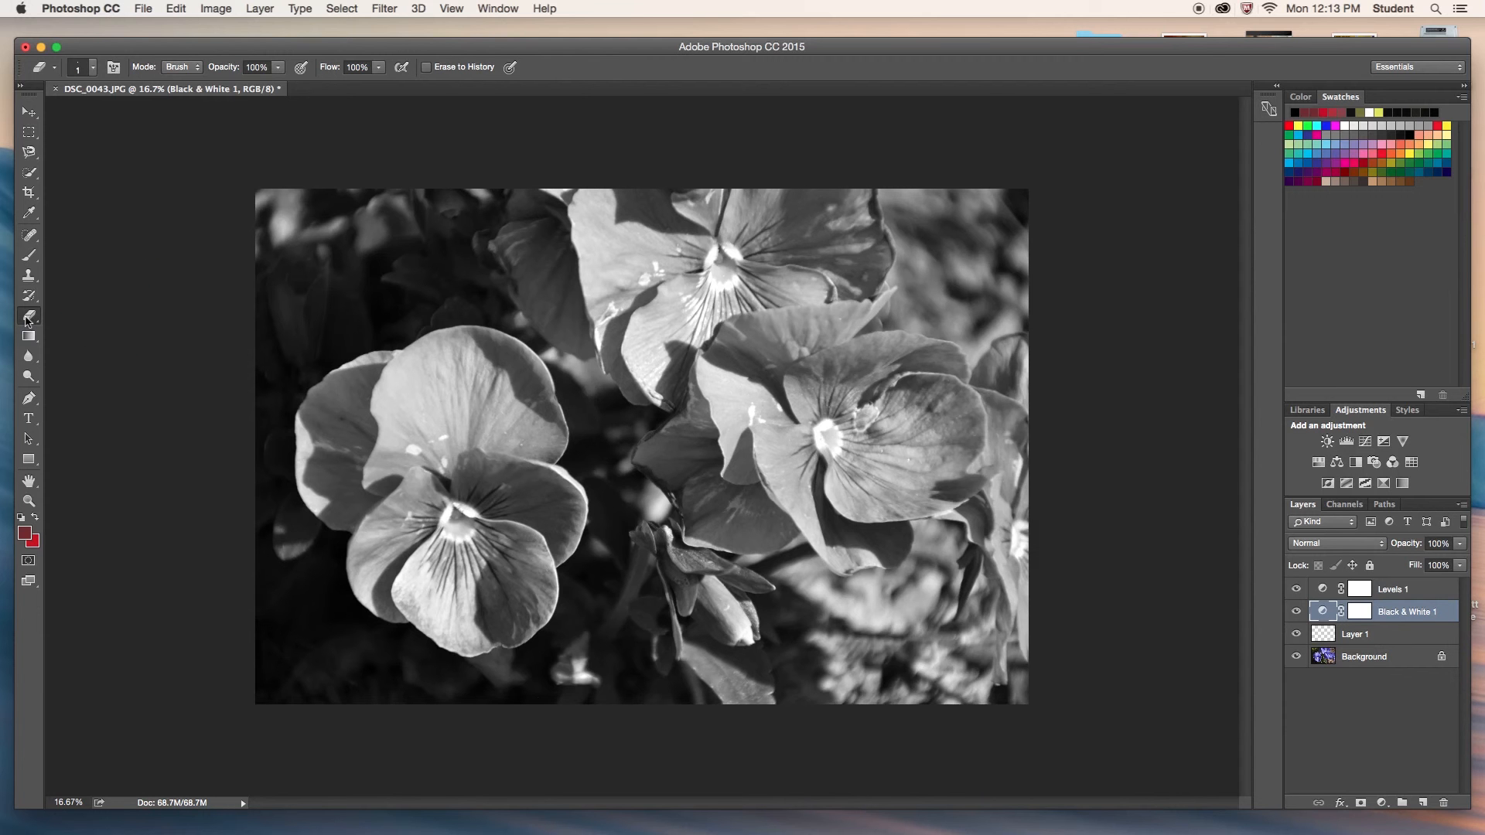
{"action": "left_click", "coordinate": [1358, 641]}
{"action": "left_click", "coordinate": [1369, 615]}
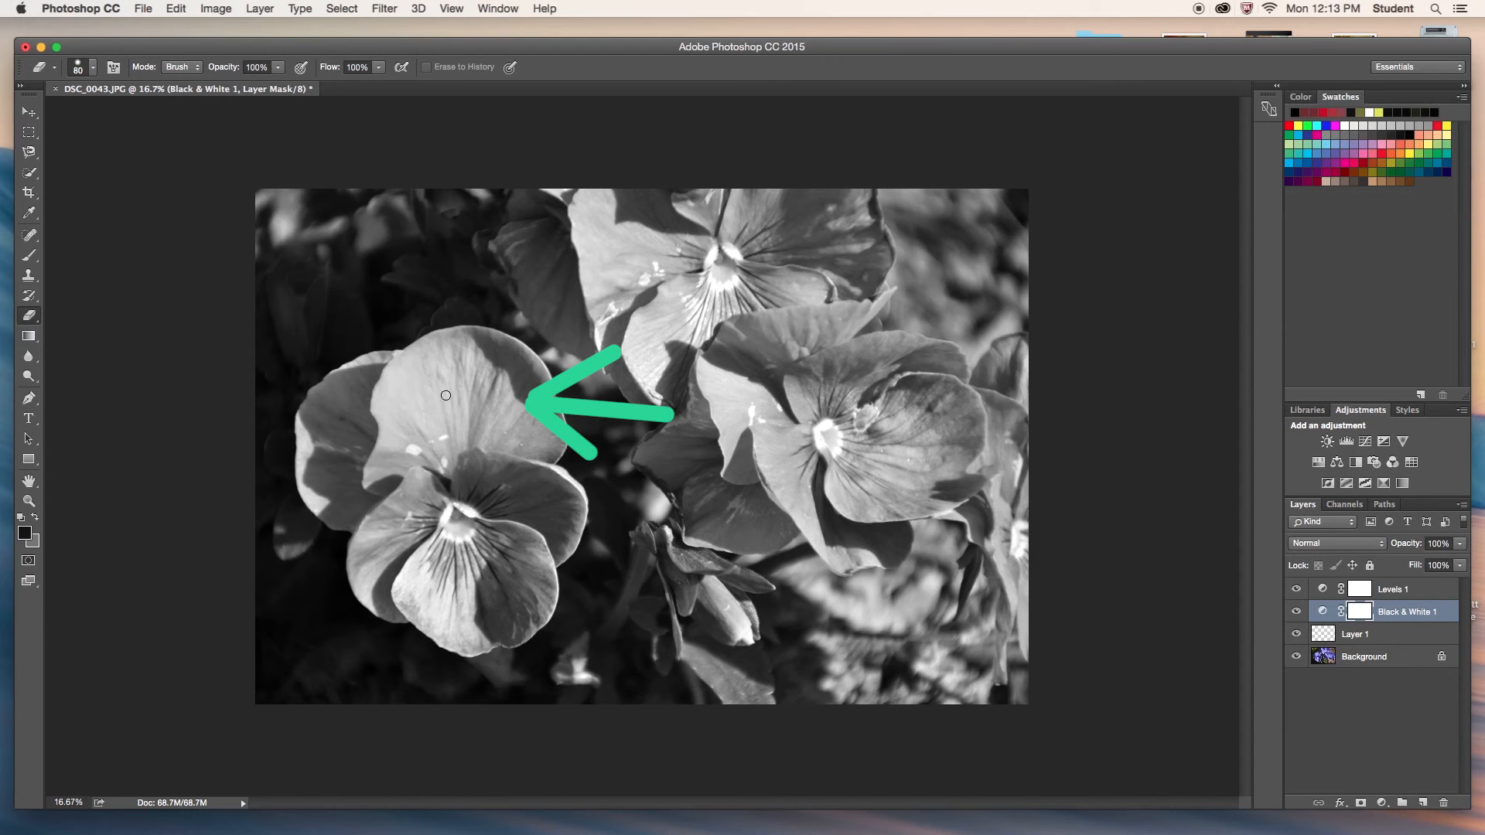
Set the eraser size to 175 and erase the Black & White mask over the lower-left flower to restore its colour.
{"action": "key", "text": "bracketright"}
{"action": "key", "text": "bracketright"}
{"action": "key", "text": "bracketright"}
{"action": "key", "text": "bracketright"}
{"action": "key", "text": "bracketright"}
{"action": "key", "text": "bracketright"}
{"action": "key", "text": "bracketright"}
{"action": "key", "text": "bracketleft"}
{"action": "key", "text": "bracketleft"}
{"action": "key", "text": "bracketleft"}
{"action": "key", "text": "bracketleft"}
{"action": "key", "text": "bracketleft"}
{"action": "key", "text": "bracketleft"}
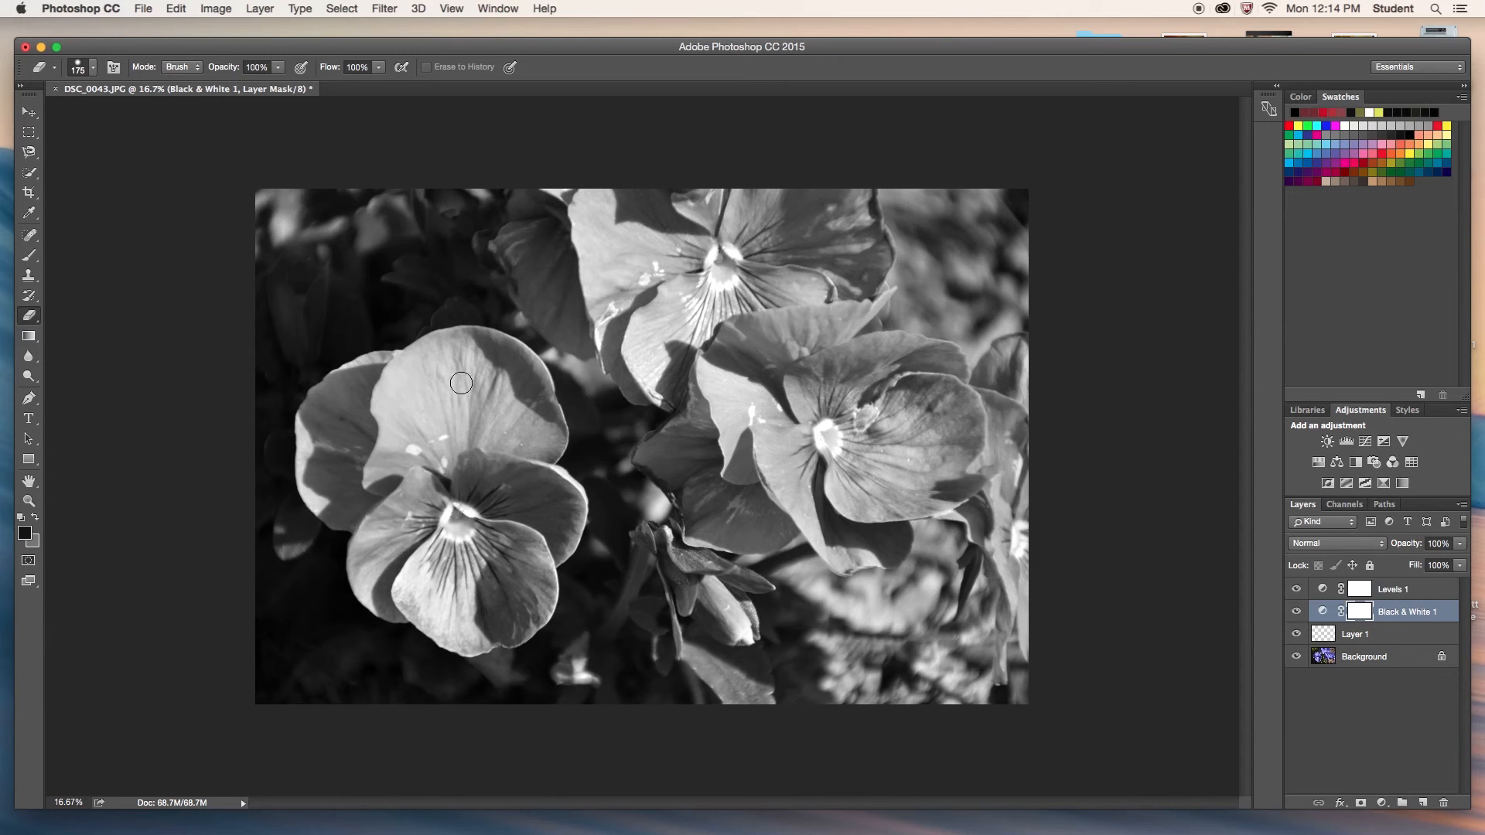
{"action": "mouse_move", "coordinate": [457, 381]}
{"action": "left_mouse_down"}
{"action": "mouse_move", "coordinate": [448, 419]}
{"action": "mouse_move", "coordinate": [391, 409]}
{"action": "mouse_move", "coordinate": [456, 459]}
{"action": "mouse_move", "coordinate": [437, 441]}
{"action": "mouse_move", "coordinate": [447, 485]}
{"action": "mouse_move", "coordinate": [406, 430]}
{"action": "mouse_move", "coordinate": [373, 456]}
{"action": "mouse_move", "coordinate": [405, 418]}
{"action": "mouse_move", "coordinate": [374, 395]}
{"action": "mouse_move", "coordinate": [335, 442]}
{"action": "mouse_move", "coordinate": [371, 493]}
{"action": "mouse_move", "coordinate": [429, 381]}
{"action": "mouse_move", "coordinate": [497, 380]}
{"action": "mouse_move", "coordinate": [503, 567]}
{"action": "mouse_move", "coordinate": [412, 538]}
{"action": "mouse_move", "coordinate": [469, 602]}
{"action": "left_mouse_up"}
Enlarge the eraser to 600 and restore the colour of the upper and right-hand flowers on the Black & White mask.
{"action": "key", "text": "bracketright"}
{"action": "key", "text": "bracketright"}
{"action": "key", "text": "bracketright"}
{"action": "key", "text": "bracketright"}
{"action": "key", "text": "bracketright"}
{"action": "key", "text": "bracketright"}
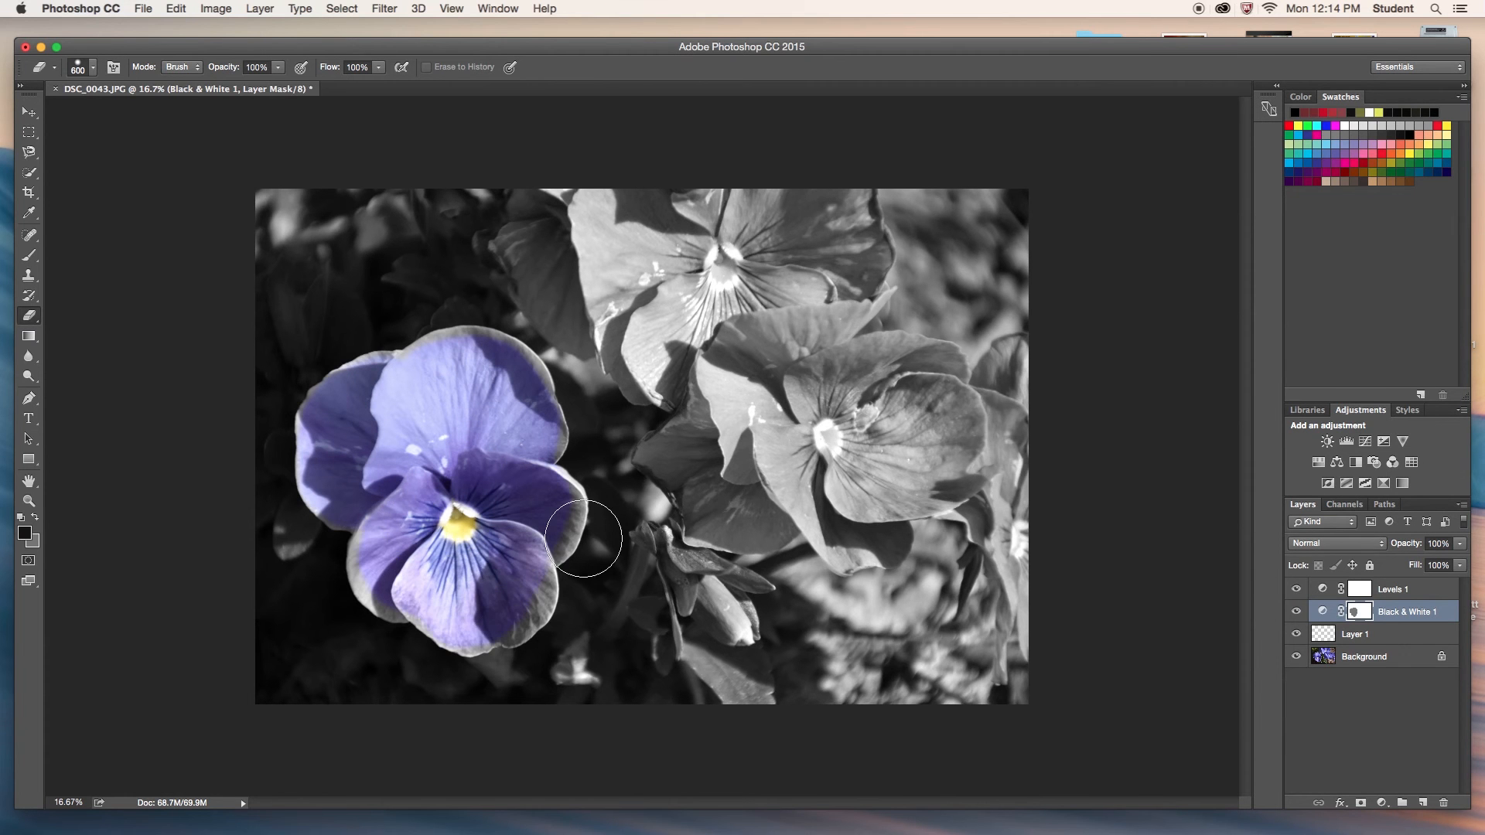
{"action": "mouse_move", "coordinate": [751, 427]}
{"action": "left_mouse_down"}
{"action": "mouse_move", "coordinate": [673, 269]}
{"action": "mouse_move", "coordinate": [645, 326]}
{"action": "mouse_move", "coordinate": [823, 244]}
{"action": "mouse_move", "coordinate": [831, 221]}
{"action": "mouse_move", "coordinate": [832, 461]}
{"action": "mouse_move", "coordinate": [701, 453]}
{"action": "mouse_move", "coordinate": [584, 299]}
{"action": "mouse_move", "coordinate": [787, 262]}
{"action": "mouse_move", "coordinate": [923, 375]}
{"action": "mouse_move", "coordinate": [865, 467]}
{"action": "left_mouse_up"}
Reduce the eraser to 150 and restore the colour along the right edge of the upper flower's petals.
{"action": "key", "text": "bracketleft"}
{"action": "key", "text": "bracketleft"}
{"action": "key", "text": "bracketleft"}
{"action": "key", "text": "bracketleft"}
{"action": "key", "text": "bracketleft"}
{"action": "key", "text": "bracketleft"}
{"action": "key", "text": "bracketleft"}
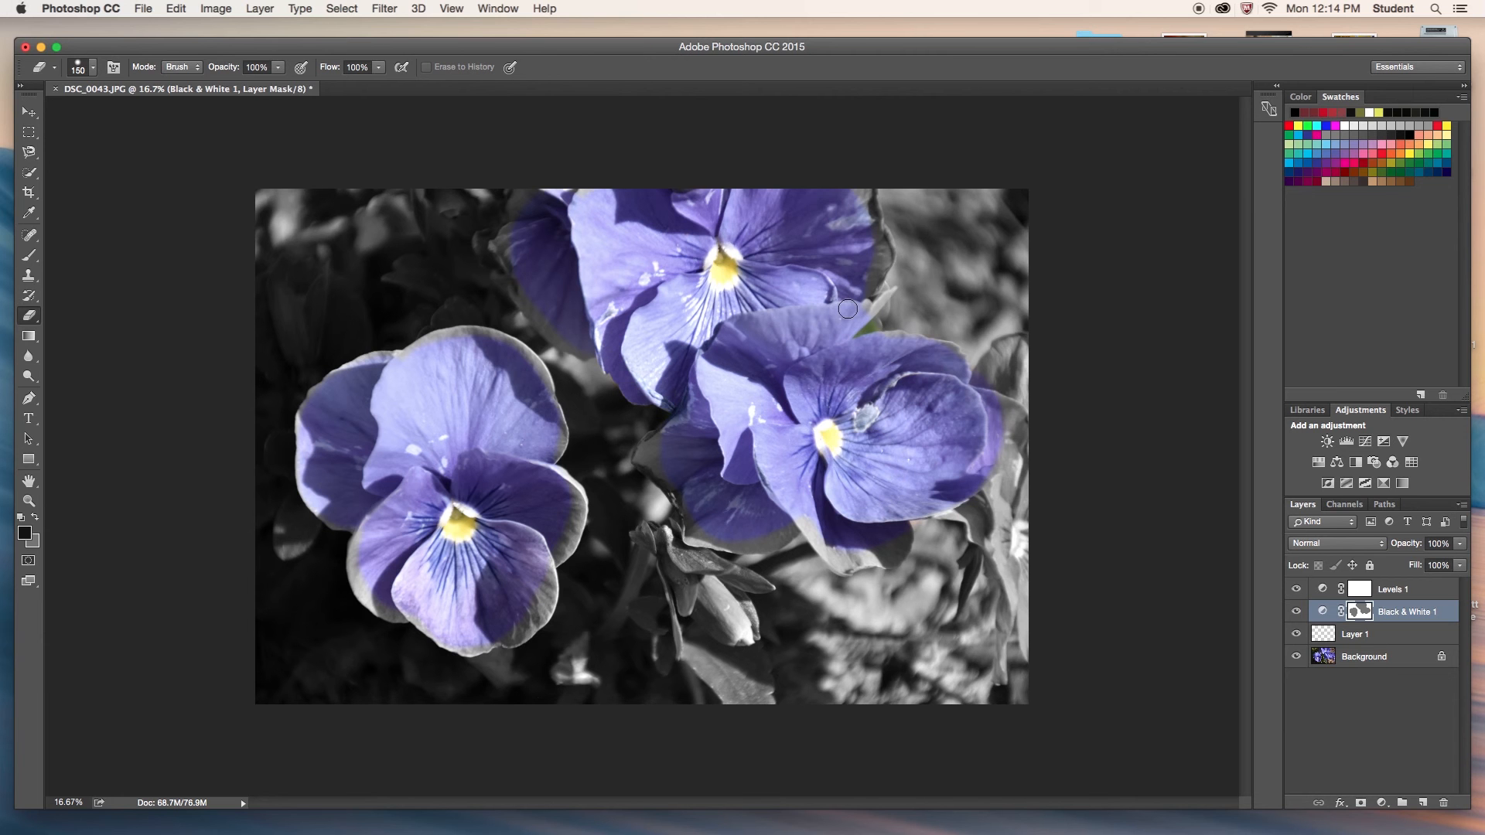
{"action": "left_click_drag", "start_coordinate": [883, 251], "coordinate": [872, 206]}
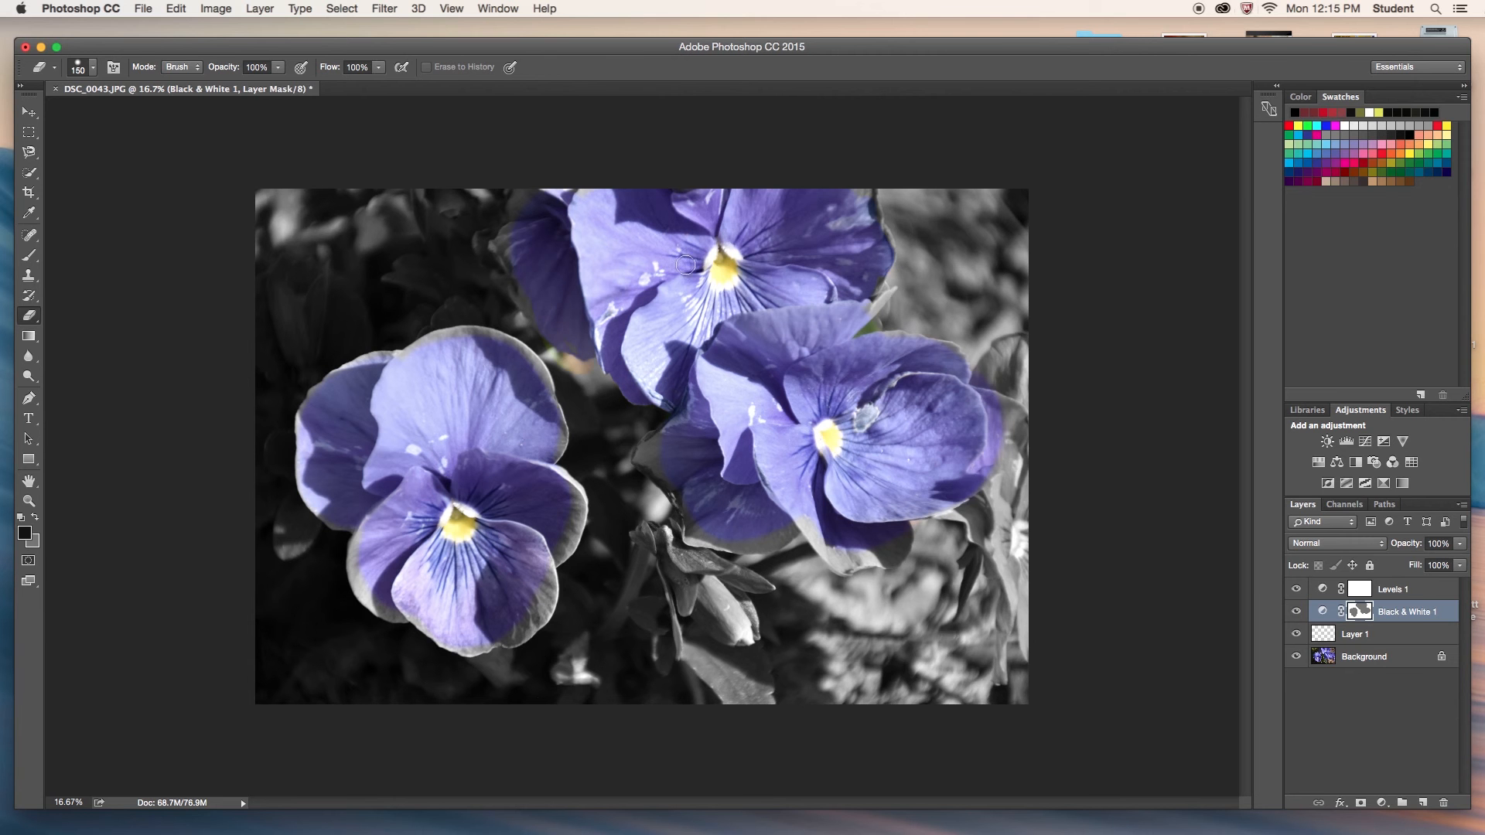
{"action": "left_click", "coordinate": [1412, 613]}
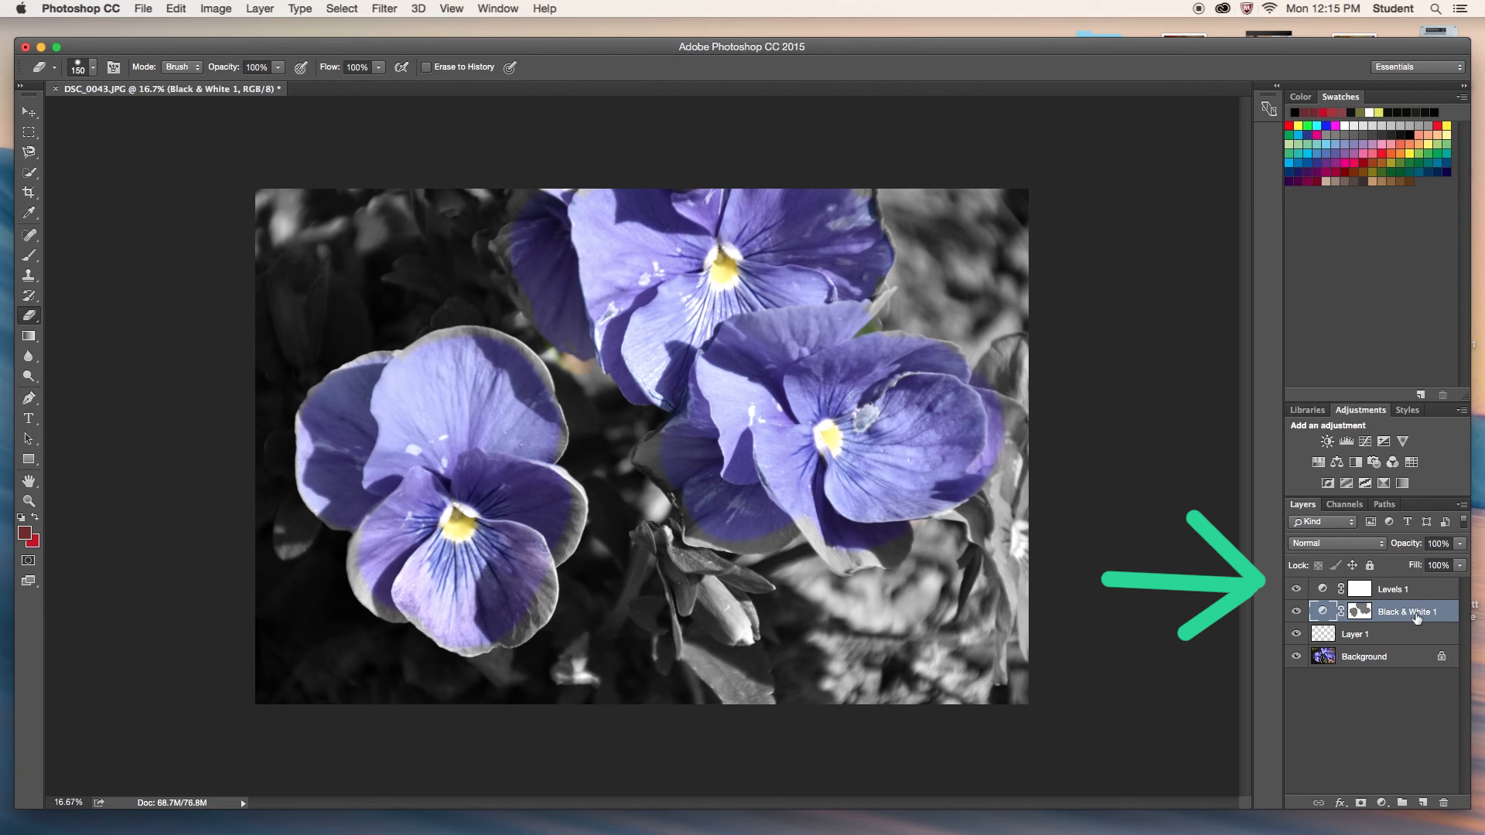
{"action": "key", "text": "BackSpace"}
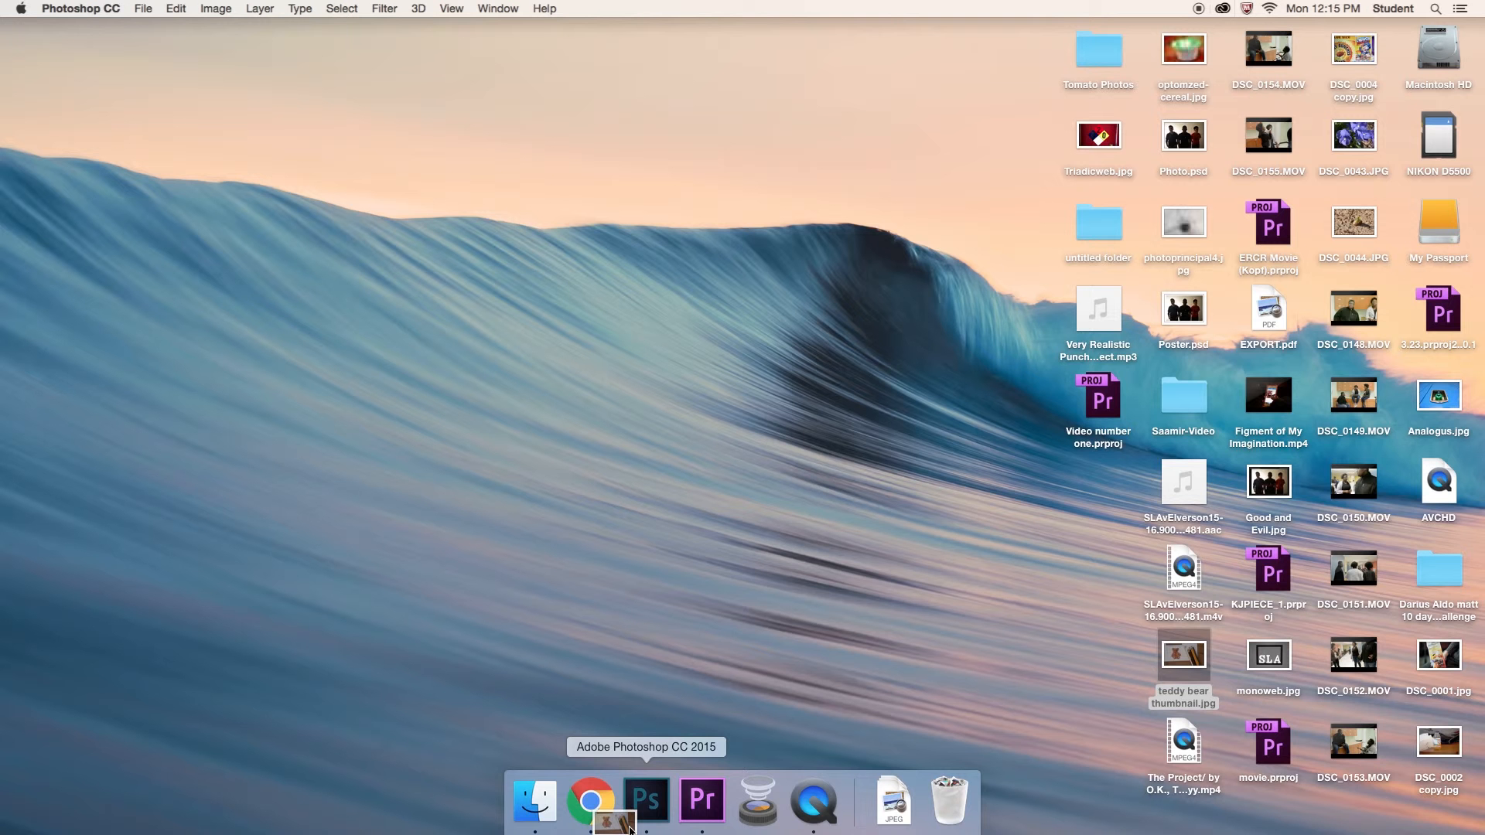
Open teddy bear thumbnail.jpg from the desktop in Photoshop and add a blank layer above the background.
{"action": "left_click_drag", "start_coordinate": [629, 827], "coordinate": [655, 821]}
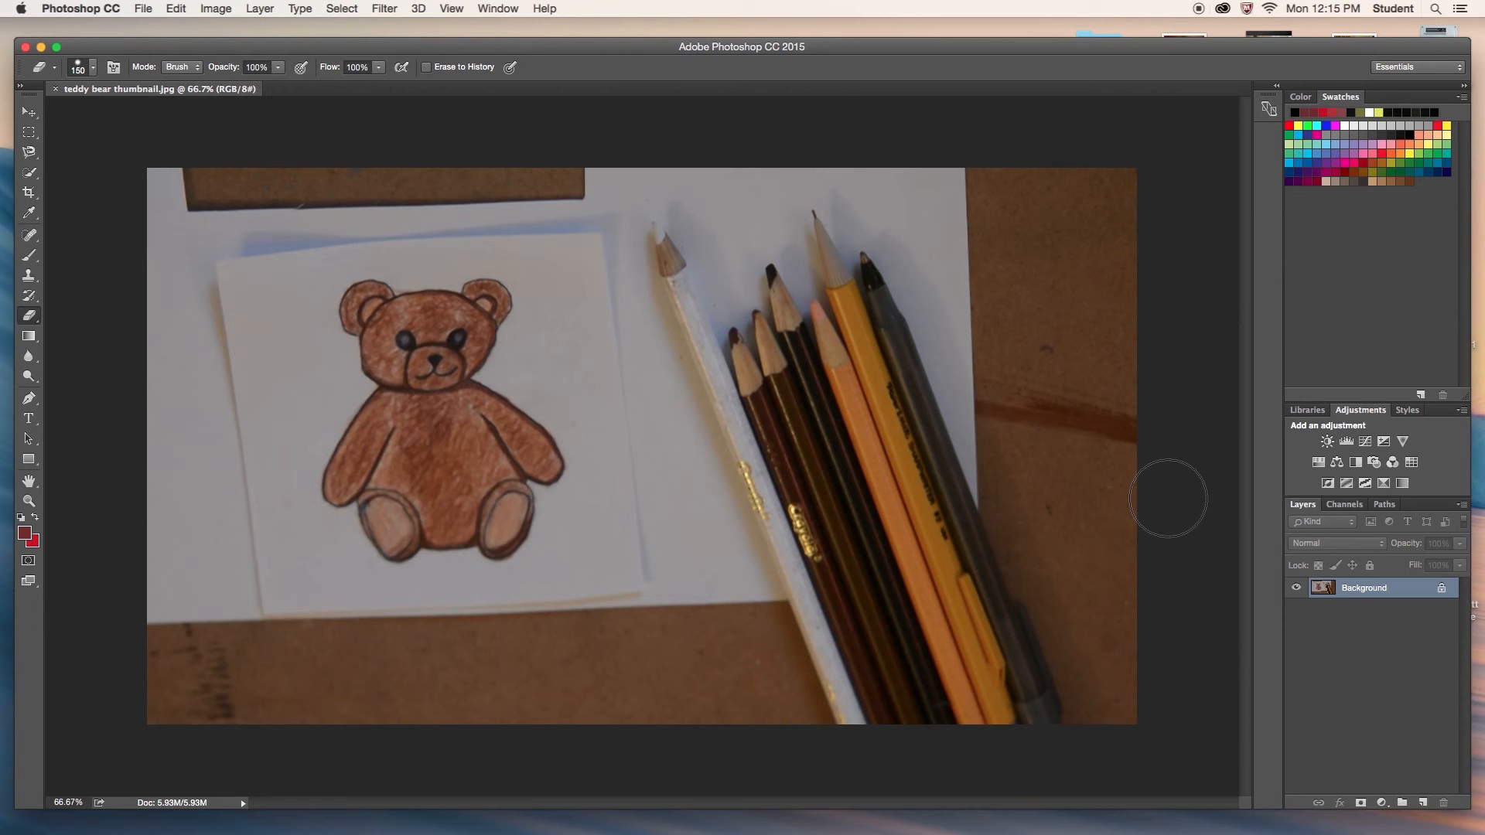
{"action": "key", "text": "v"}
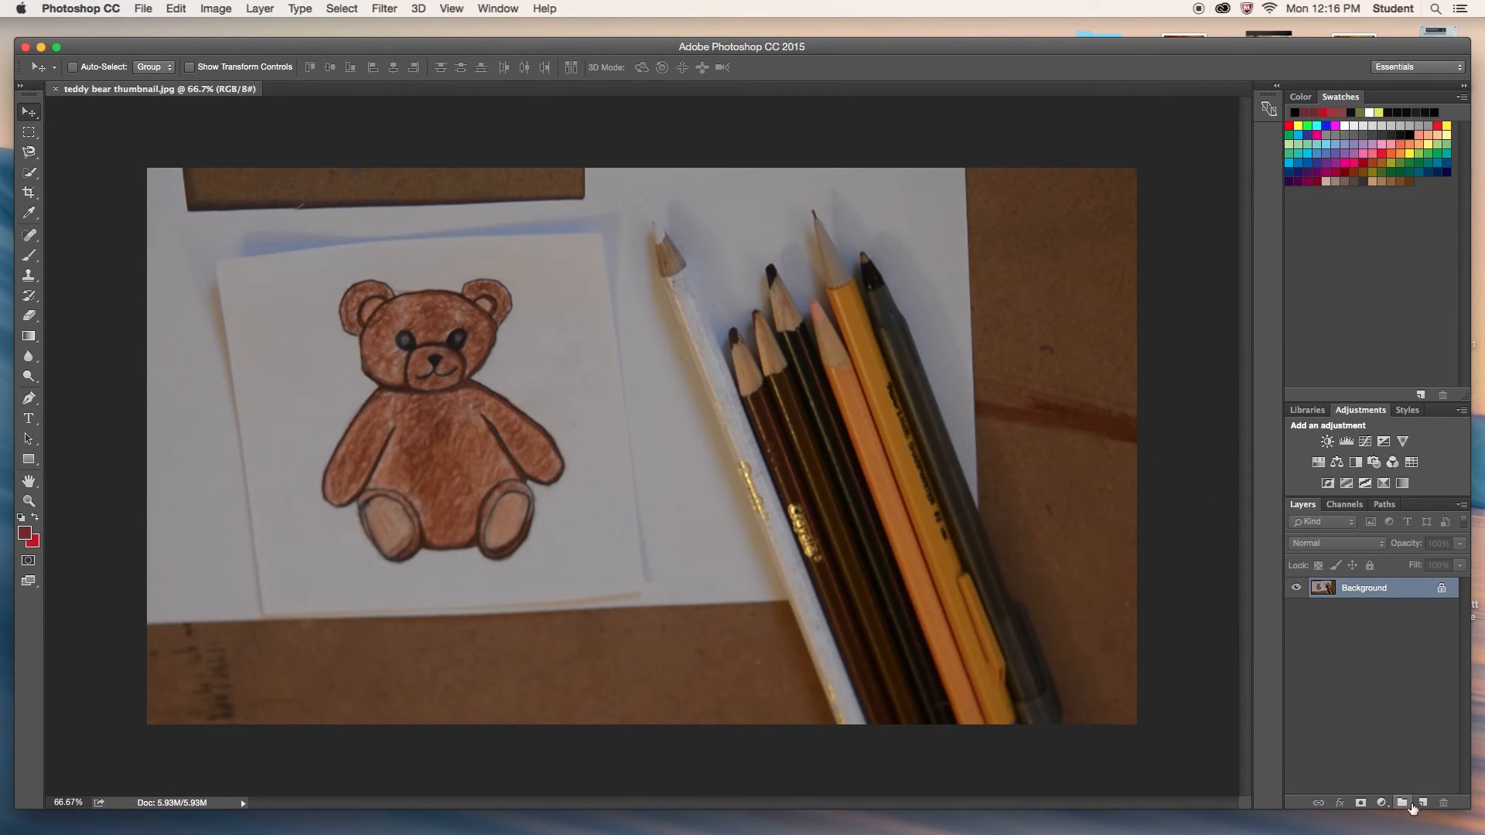
{"action": "left_click", "coordinate": [1421, 804]}
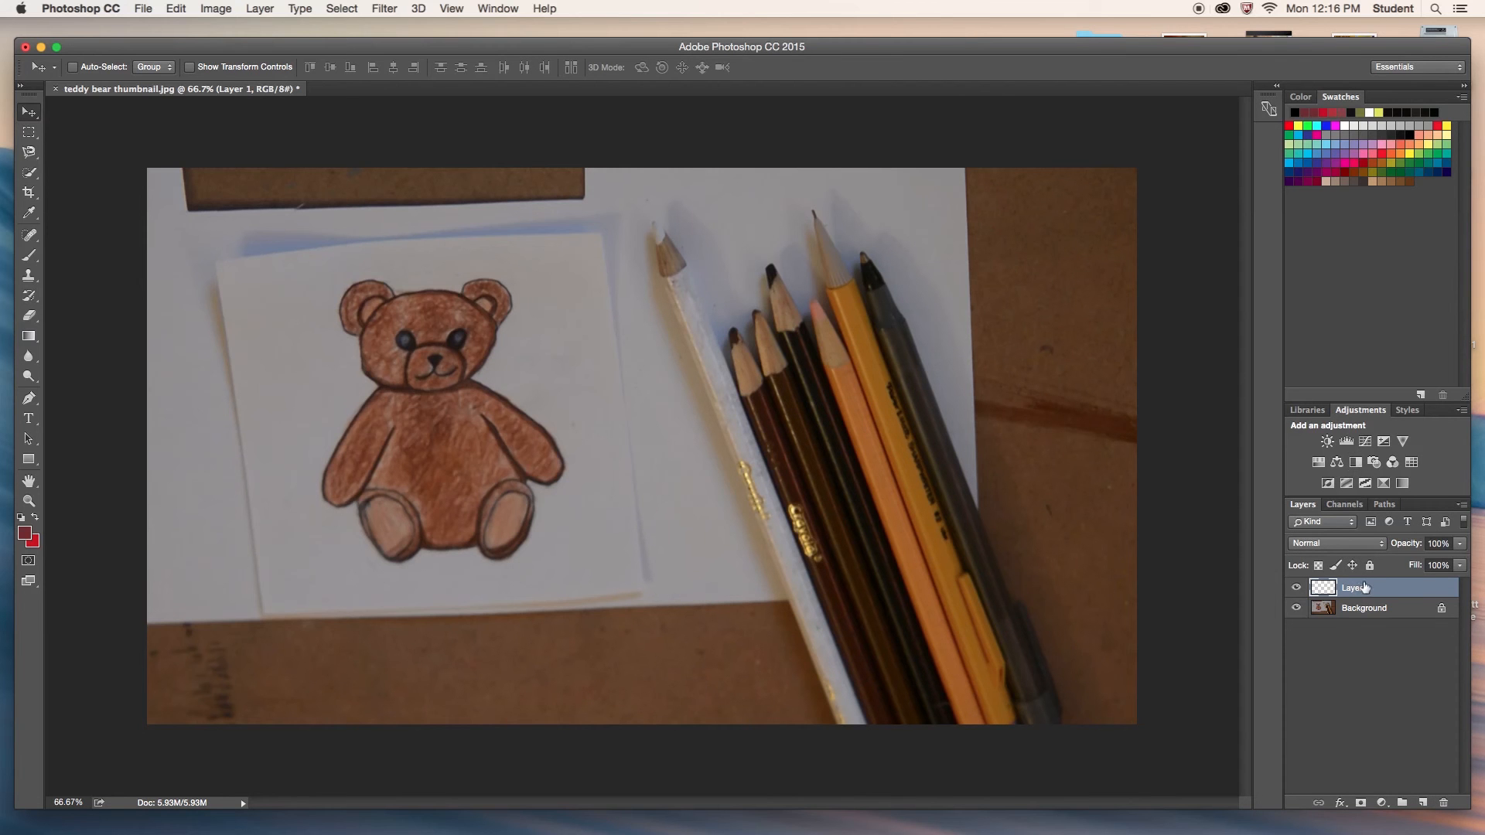
Add Black & White and Levels adjustment layers, setting the input levels to black 6, midtones 1.16 and white 160.
{"action": "left_click", "coordinate": [1355, 463]}
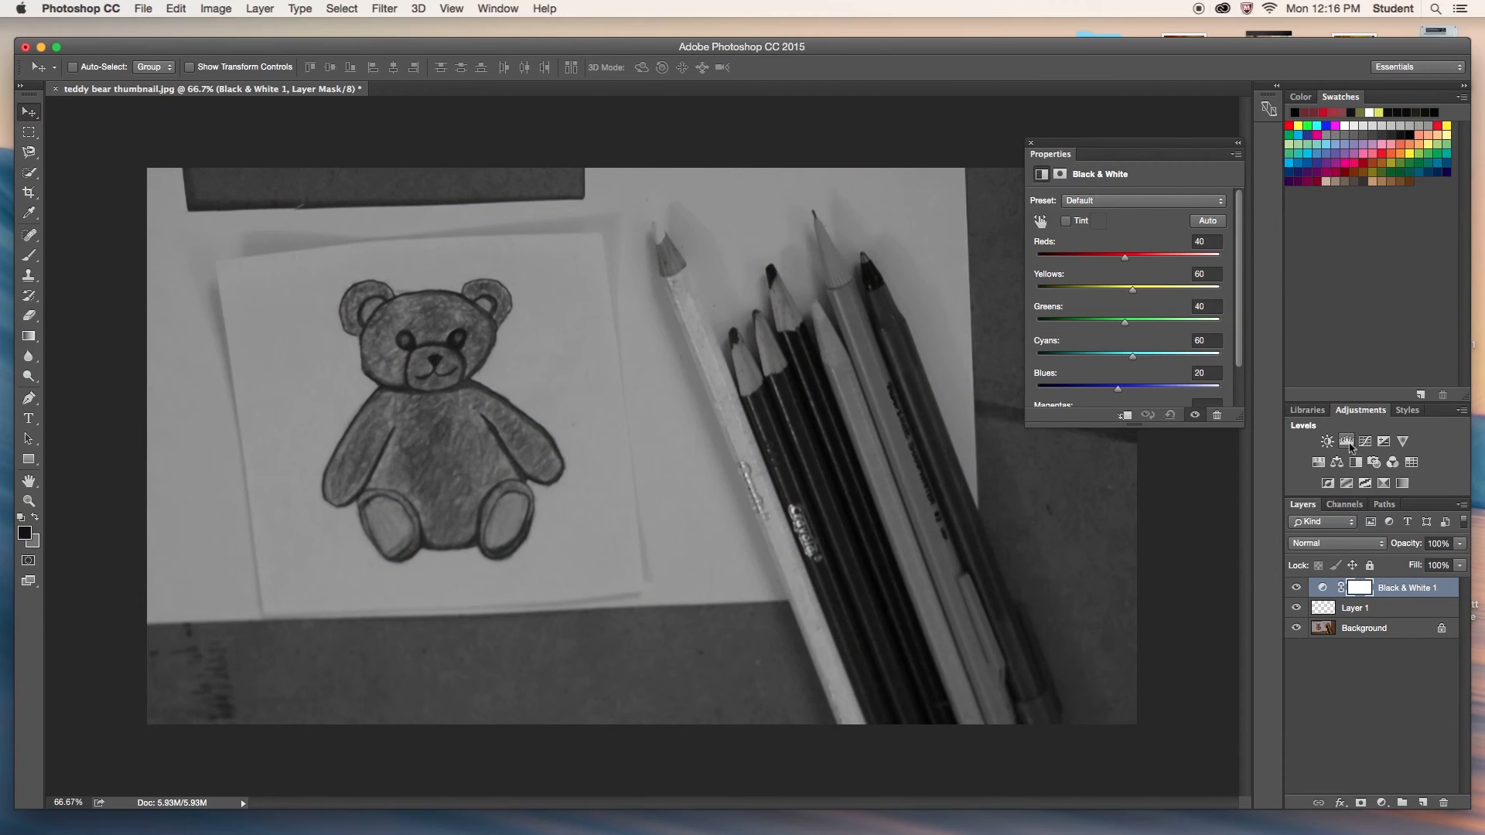
{"action": "left_click", "coordinate": [1348, 444]}
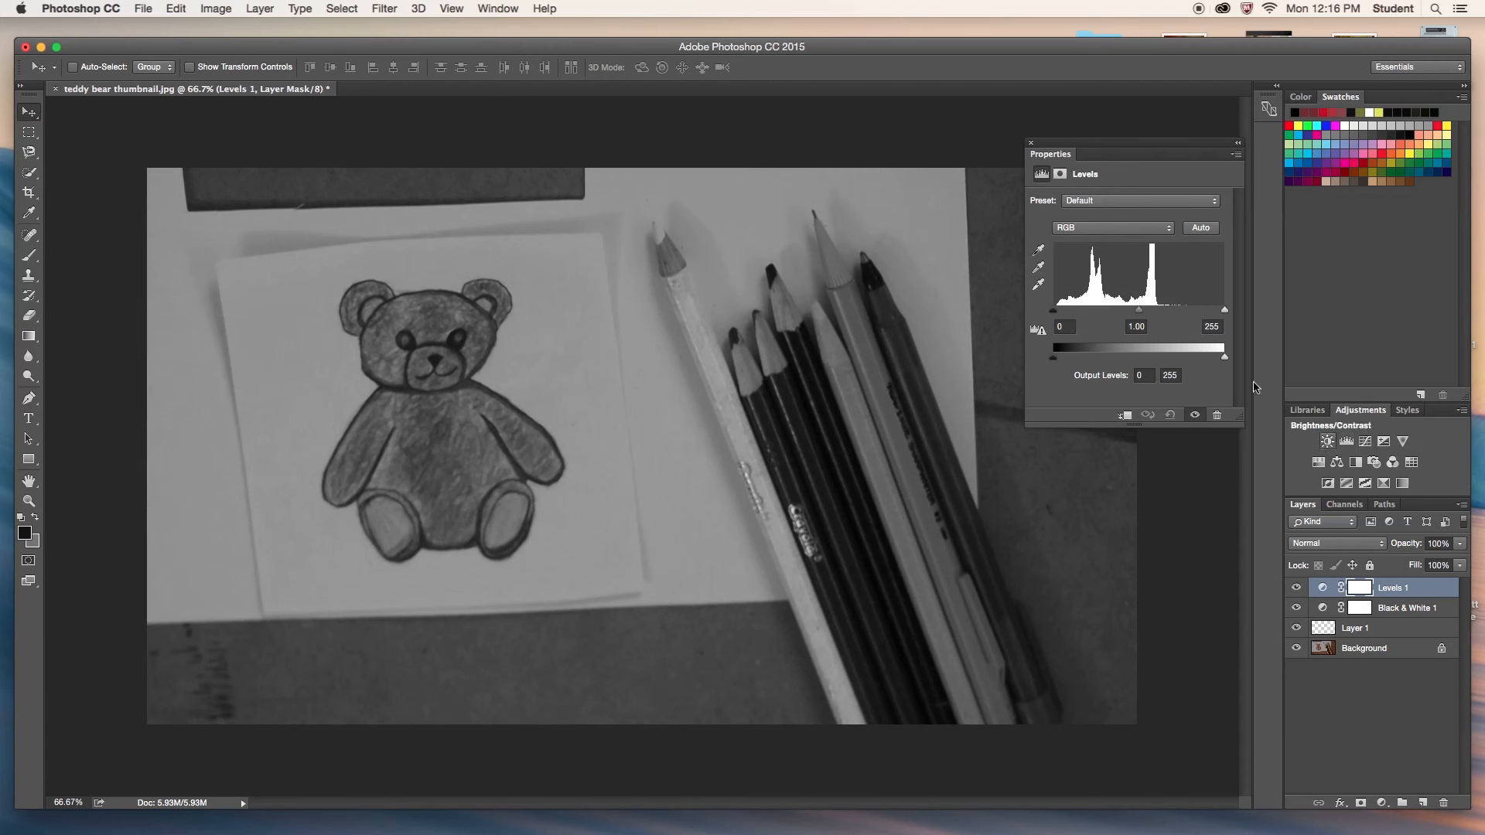
{"action": "left_click_drag", "start_coordinate": [1225, 310], "coordinate": [1160, 311]}
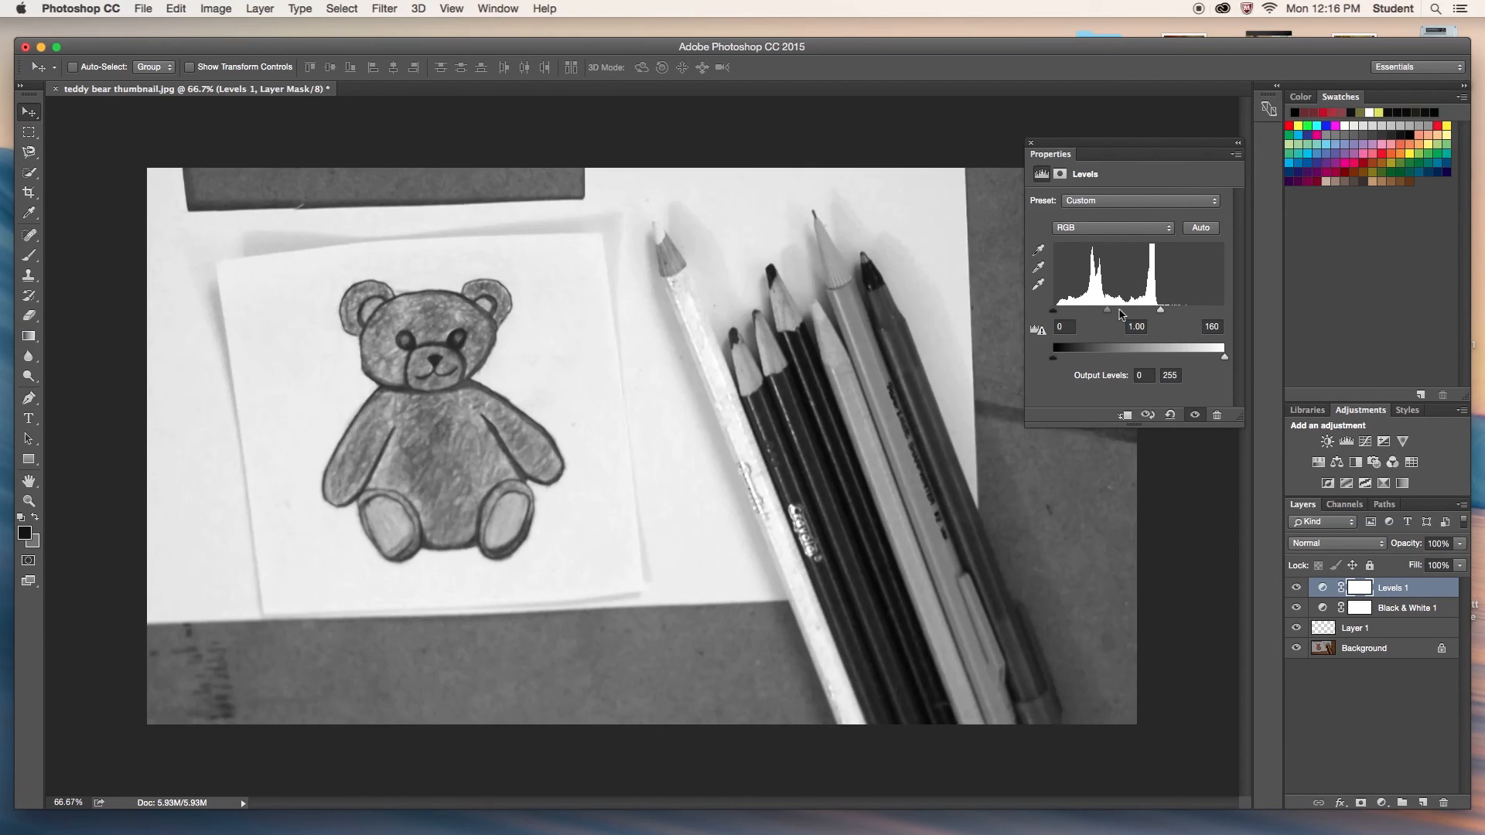
{"action": "left_click_drag", "start_coordinate": [1053, 310], "coordinate": [1055, 311]}
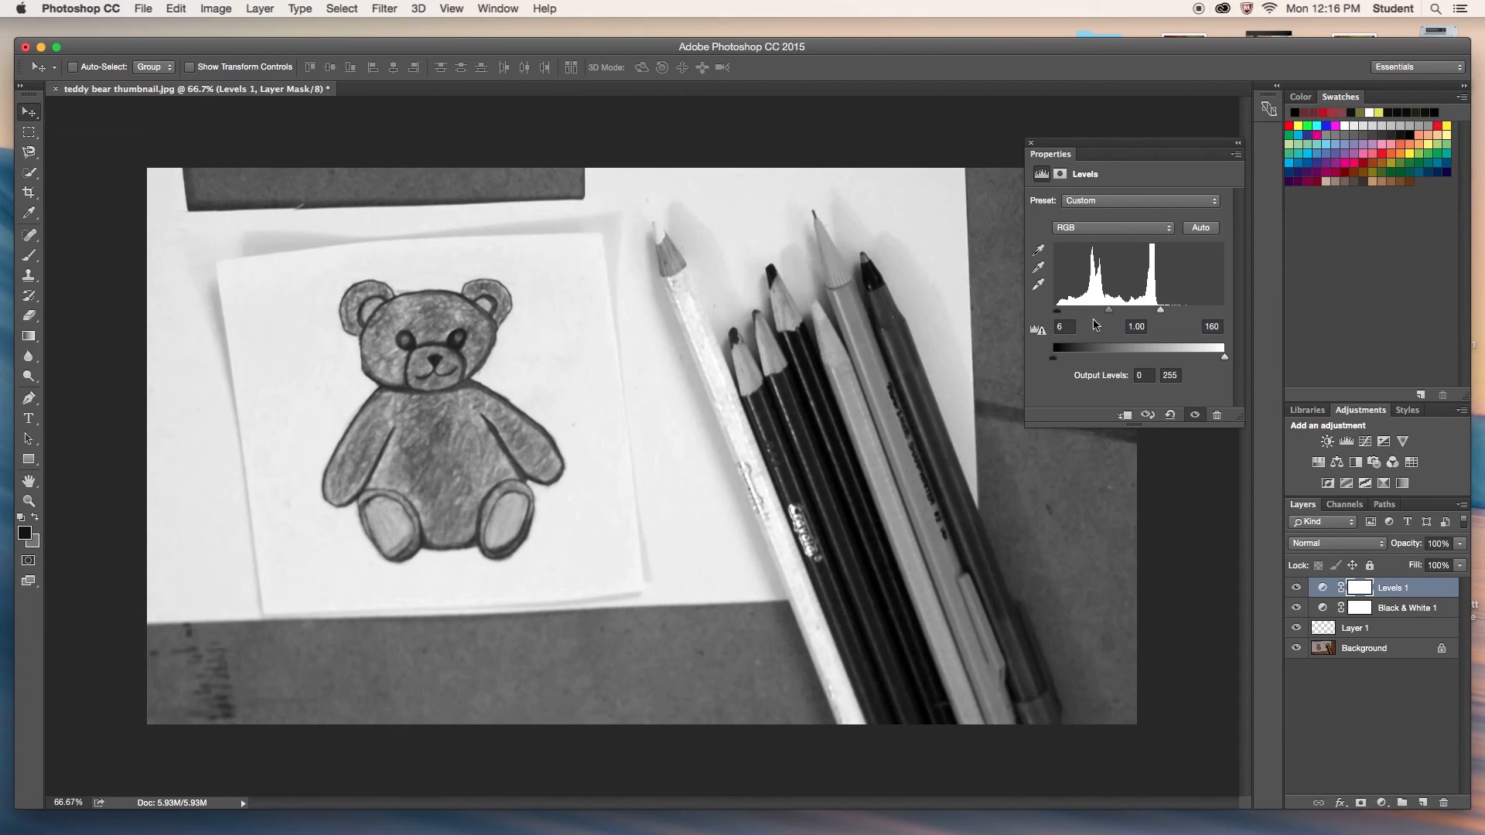
{"action": "mouse_move", "coordinate": [1110, 310]}
{"action": "left_mouse_down"}
{"action": "mouse_move", "coordinate": [1118, 320]}
{"action": "mouse_move", "coordinate": [1091, 319]}
{"action": "mouse_move", "coordinate": [1106, 323]}
{"action": "left_mouse_up"}
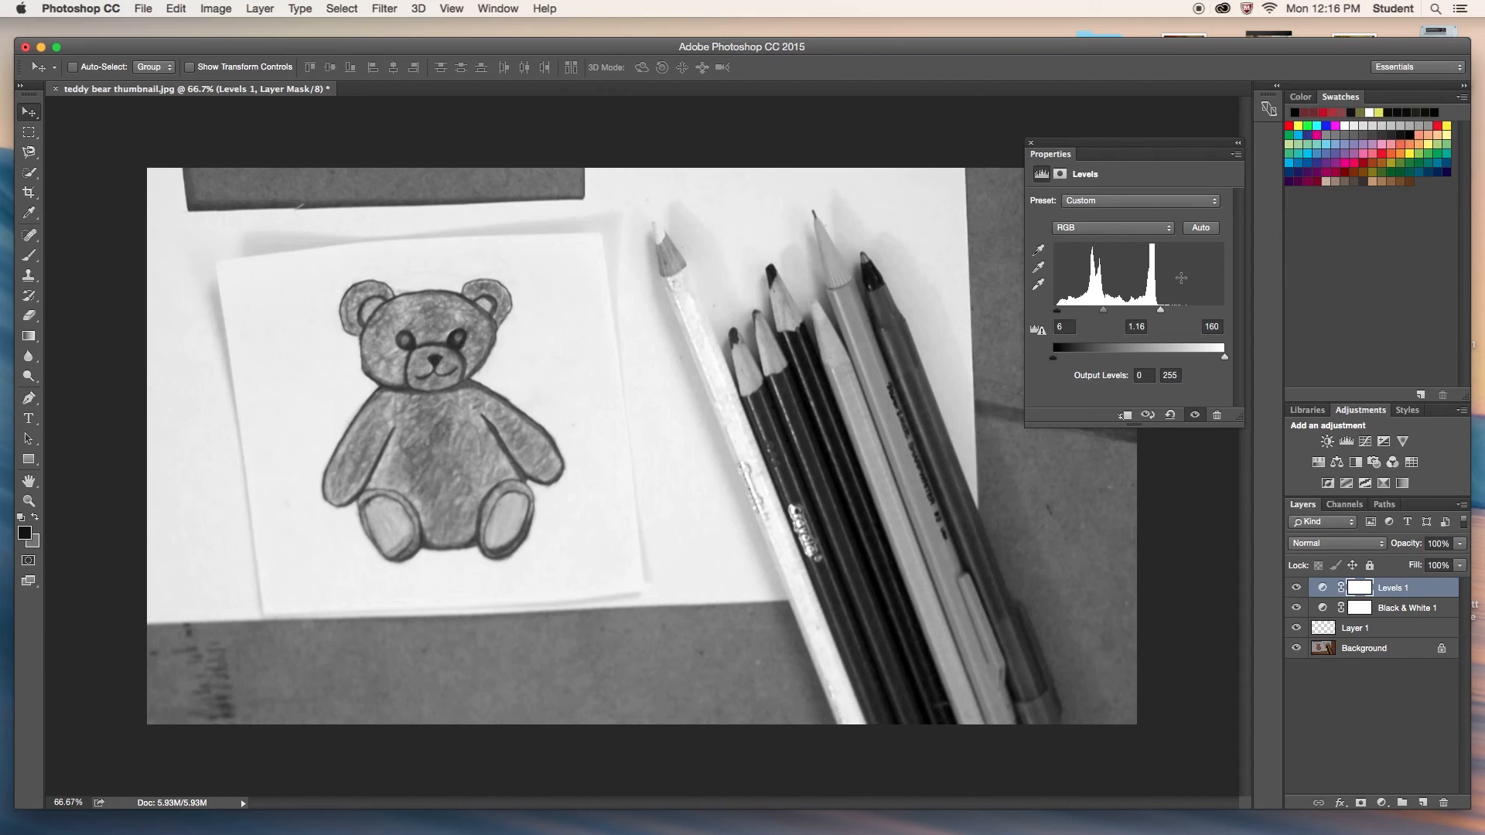
Erase the Black & White 1 layer mask over the teddy bear's body and head with the eraser sized 80.
{"action": "left_click", "coordinate": [1360, 608]}
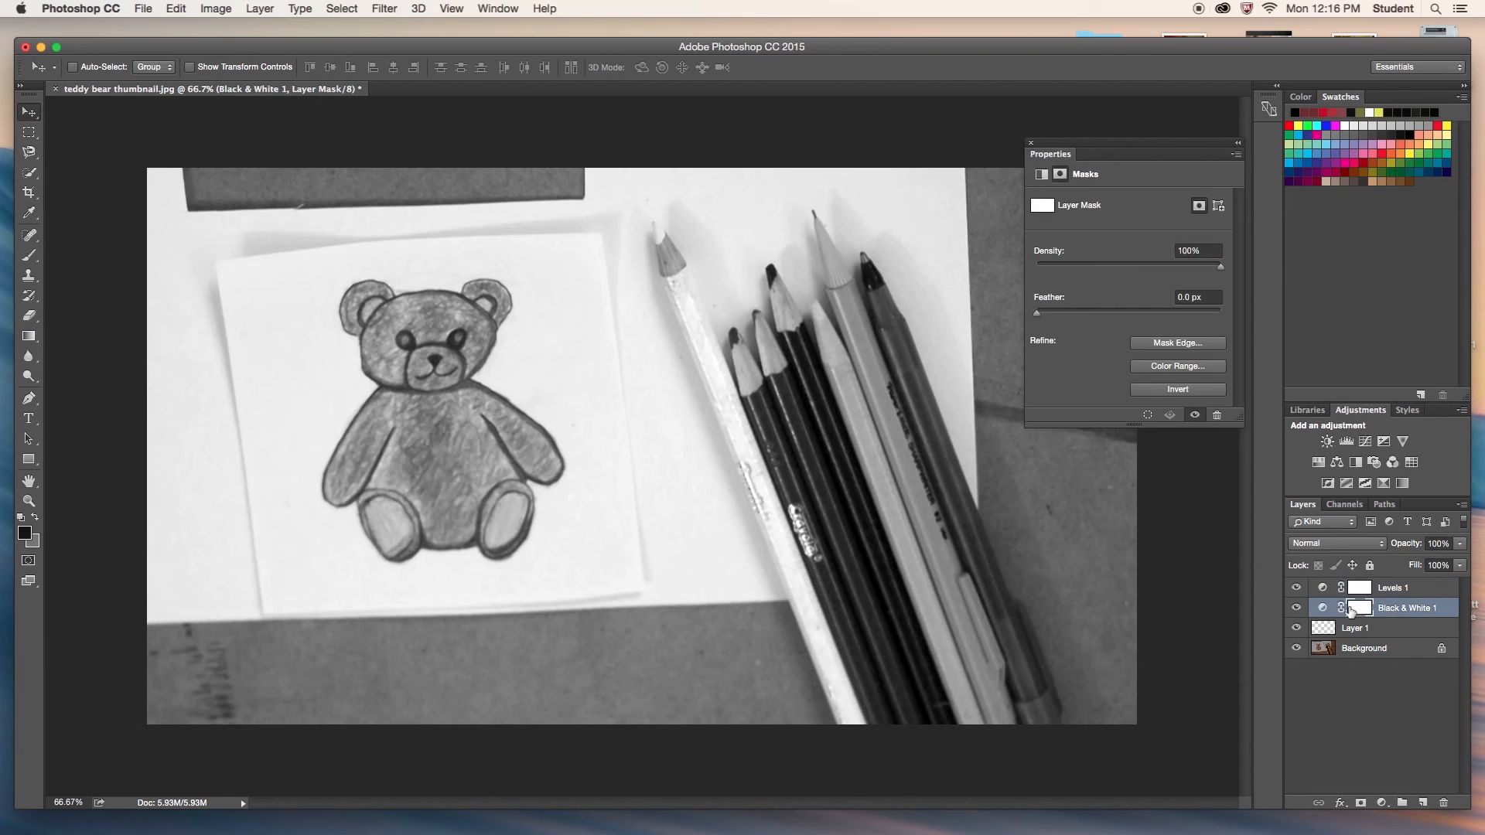
{"action": "left_click", "coordinate": [29, 335]}
{"action": "left_click", "coordinate": [28, 315]}
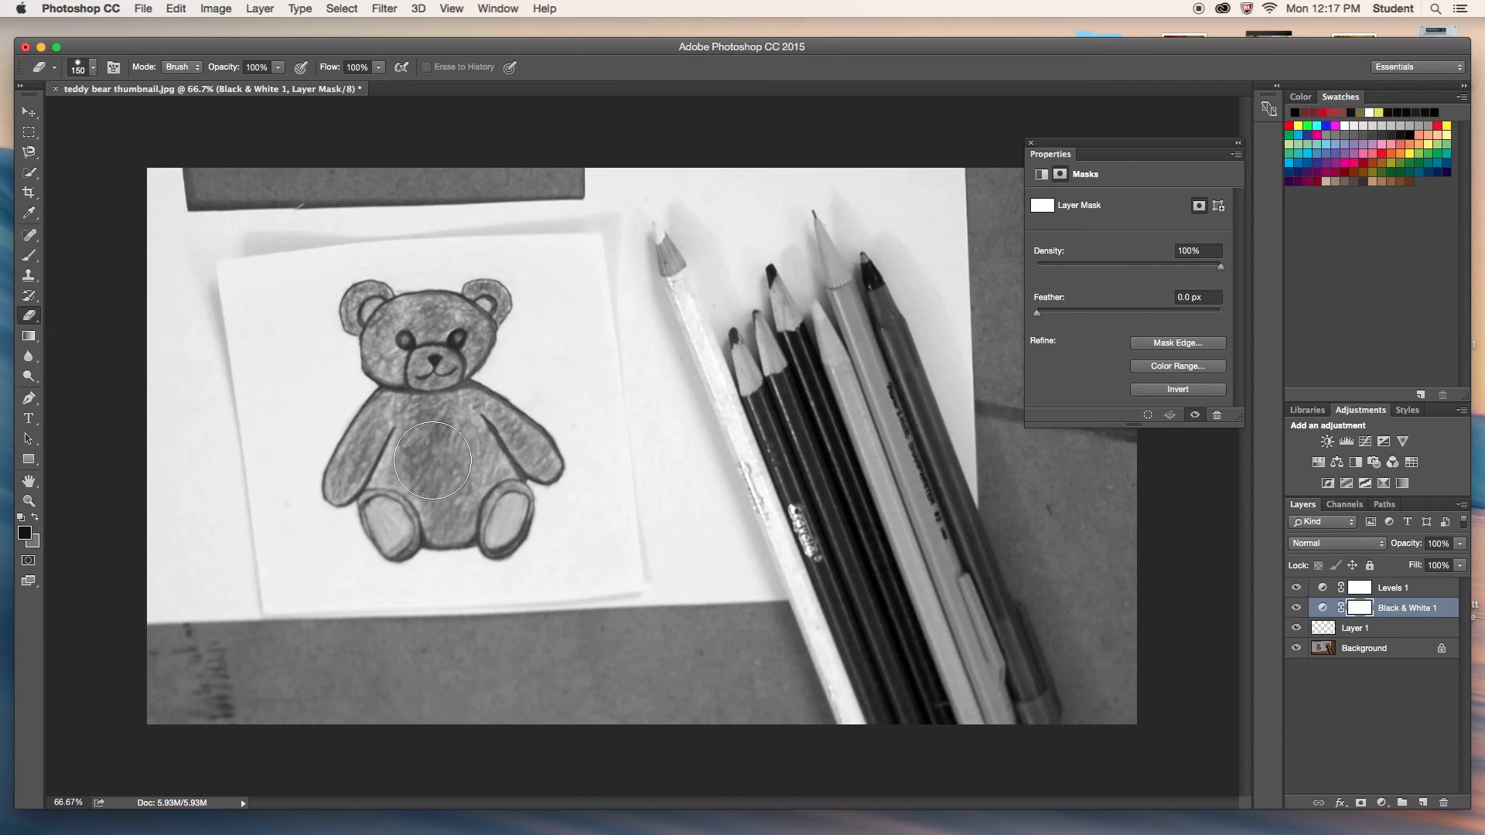
{"action": "key", "text": "bracketleft"}
{"action": "key", "text": "bracketleft"}
{"action": "key", "text": "bracketleft"}
{"action": "key", "text": "bracketleft"}
{"action": "mouse_move", "coordinate": [430, 433]}
{"action": "left_mouse_down"}
{"action": "mouse_move", "coordinate": [426, 421]}
{"action": "mouse_move", "coordinate": [426, 435]}
{"action": "left_mouse_up"}
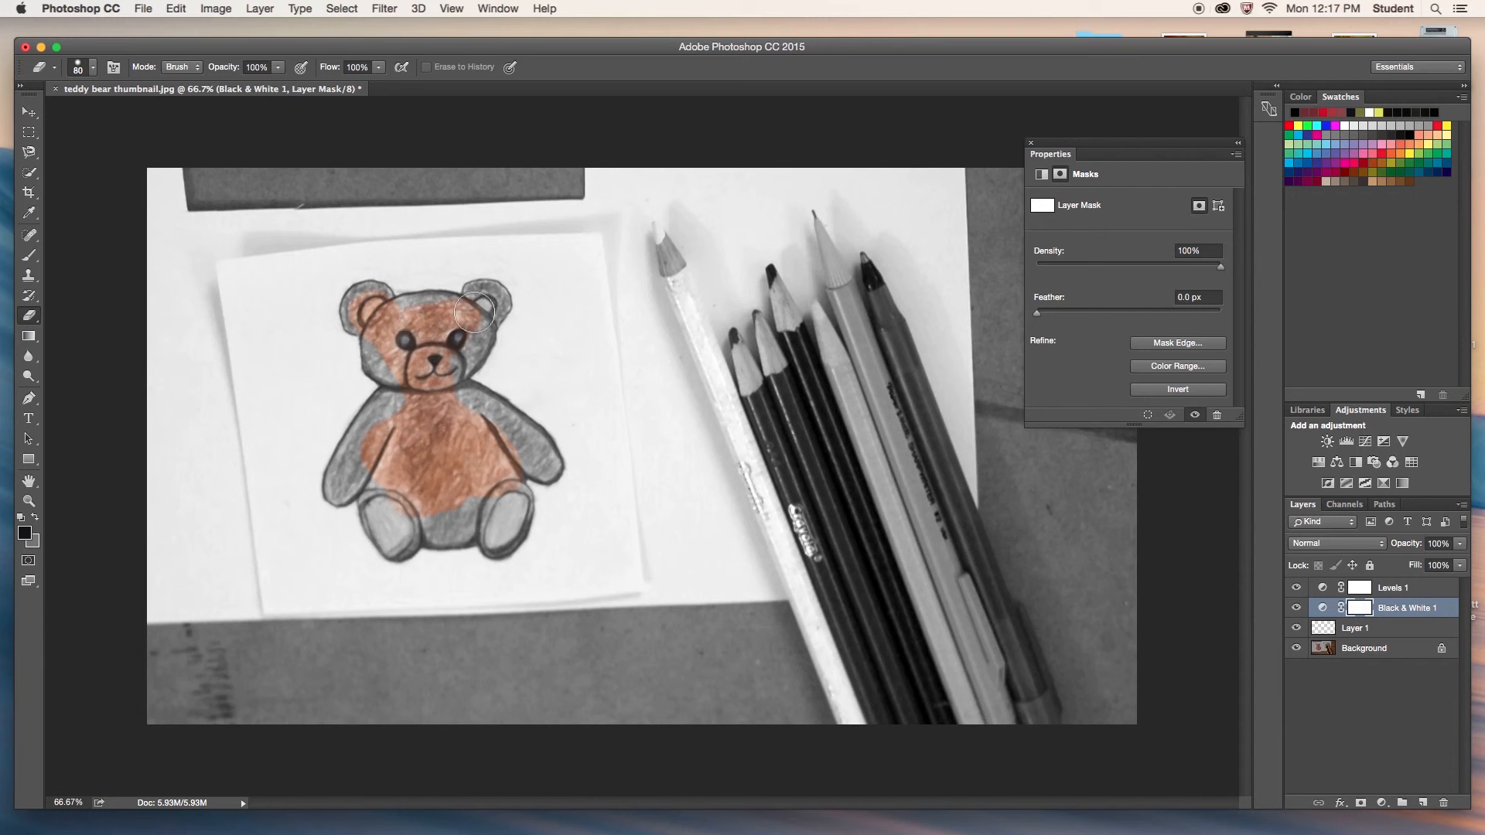
{"action": "left_click_drag", "start_coordinate": [473, 313], "coordinate": [484, 303]}
{"action": "mouse_move", "coordinate": [447, 493]}
{"action": "left_mouse_down"}
{"action": "mouse_move", "coordinate": [498, 519]}
{"action": "mouse_move", "coordinate": [437, 522]}
{"action": "left_mouse_up"}
Reduce the eraser to 40 and restore the colour of the bear's ears, arms and feet on the mask.
{"action": "key", "text": "bracketleft"}
{"action": "key", "text": "bracketleft"}
{"action": "key", "text": "bracketleft"}
{"action": "key", "text": "bracketleft"}
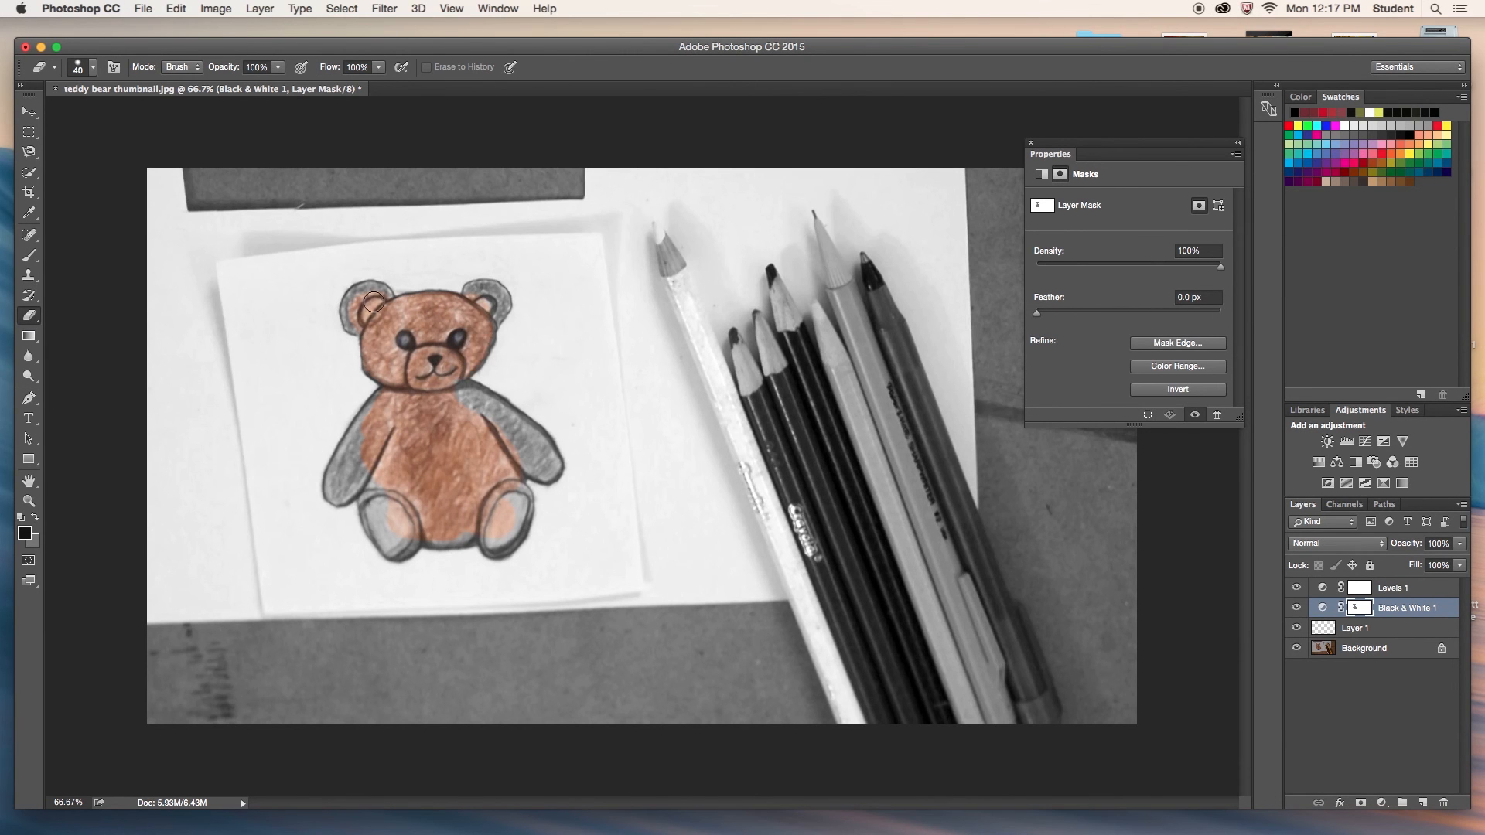
{"action": "mouse_move", "coordinate": [353, 317]}
{"action": "left_mouse_down"}
{"action": "mouse_move", "coordinate": [366, 297]}
{"action": "mouse_move", "coordinate": [353, 302]}
{"action": "left_mouse_up"}
{"action": "mouse_move", "coordinate": [465, 311]}
{"action": "left_mouse_down"}
{"action": "mouse_move", "coordinate": [476, 323]}
{"action": "mouse_move", "coordinate": [479, 289]}
{"action": "mouse_move", "coordinate": [492, 319]}
{"action": "mouse_move", "coordinate": [501, 303]}
{"action": "left_mouse_up"}
{"action": "mouse_move", "coordinate": [357, 479]}
{"action": "left_mouse_down"}
{"action": "mouse_move", "coordinate": [337, 493]}
{"action": "mouse_move", "coordinate": [381, 403]}
{"action": "left_mouse_up"}
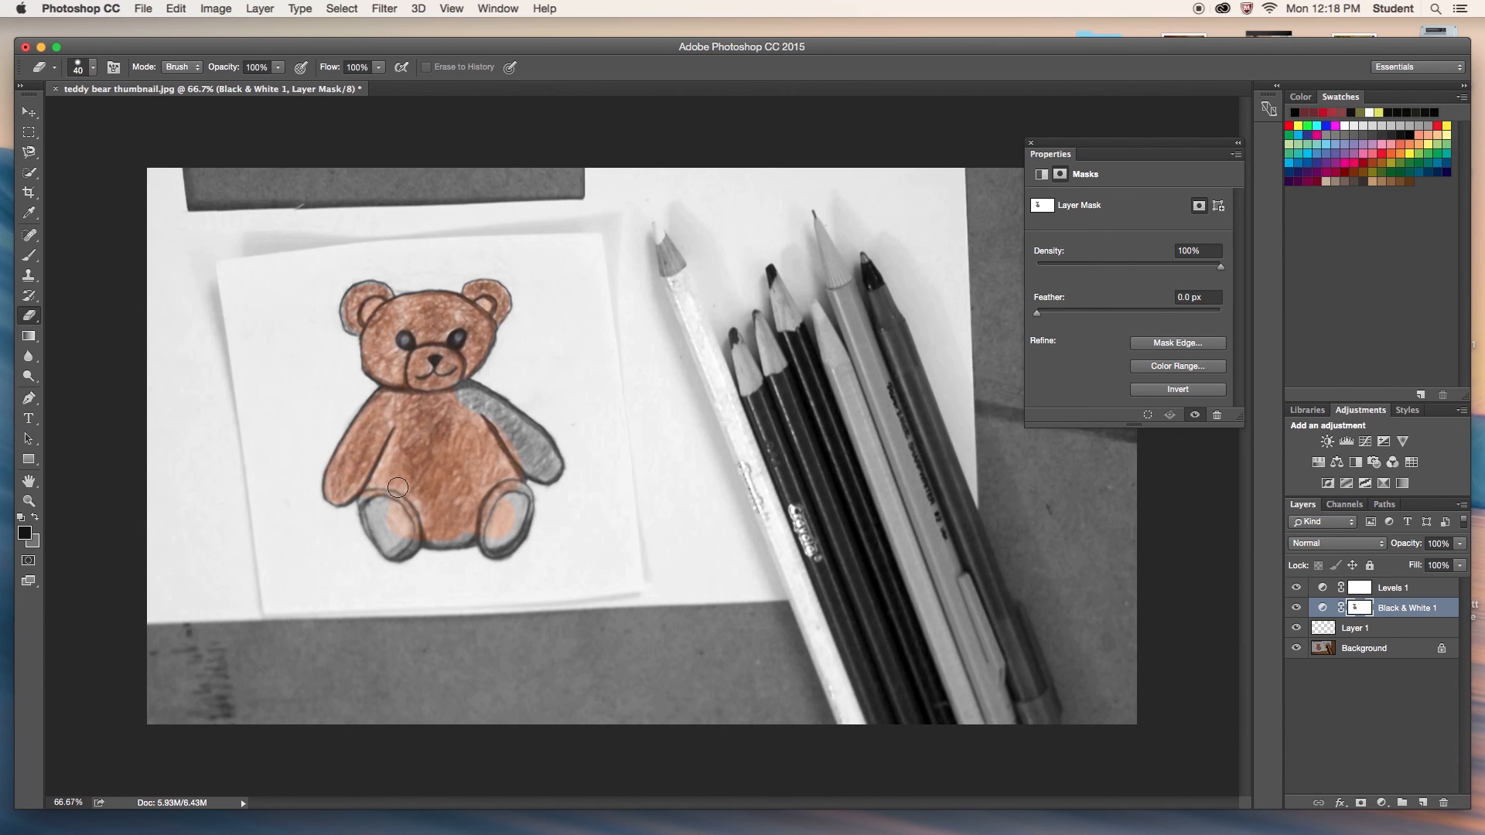
{"action": "mouse_move", "coordinate": [368, 504]}
{"action": "left_mouse_down"}
{"action": "mouse_move", "coordinate": [407, 539]}
{"action": "mouse_move", "coordinate": [372, 513]}
{"action": "mouse_move", "coordinate": [497, 547]}
{"action": "mouse_move", "coordinate": [499, 484]}
{"action": "mouse_move", "coordinate": [521, 502]}
{"action": "left_mouse_up"}
{"action": "mouse_move", "coordinate": [462, 402]}
{"action": "left_mouse_down"}
{"action": "mouse_move", "coordinate": [543, 472]}
{"action": "mouse_move", "coordinate": [494, 409]}
{"action": "mouse_move", "coordinate": [519, 438]}
{"action": "left_mouse_up"}
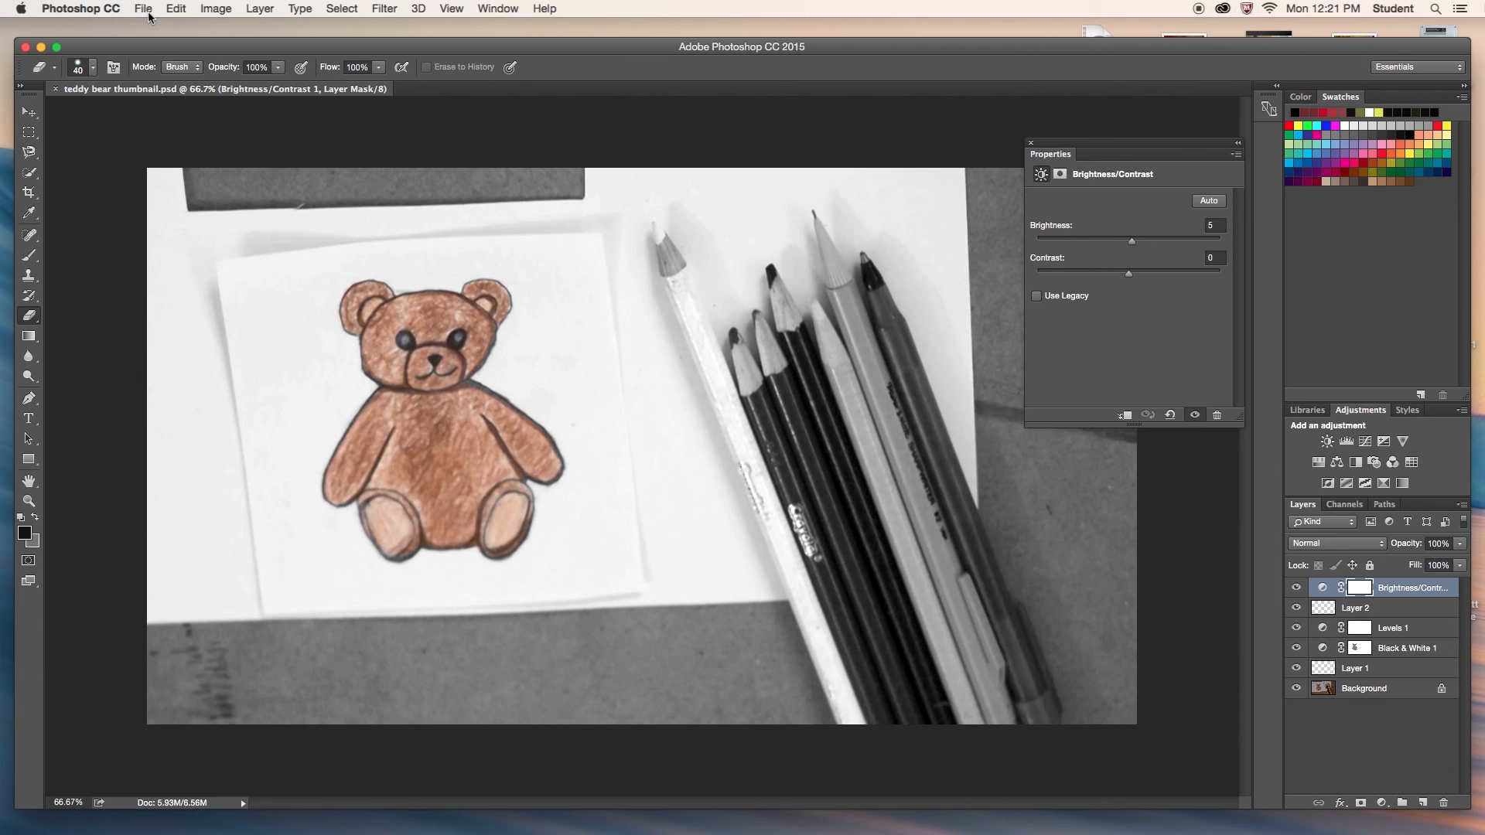
Save a copy as teddy bear thumbnail.jpg in JPEG format on the desktop, replacing the existing file, at quality 8 with Baseline ("Standard").
{"action": "left_click", "coordinate": [144, 9]}
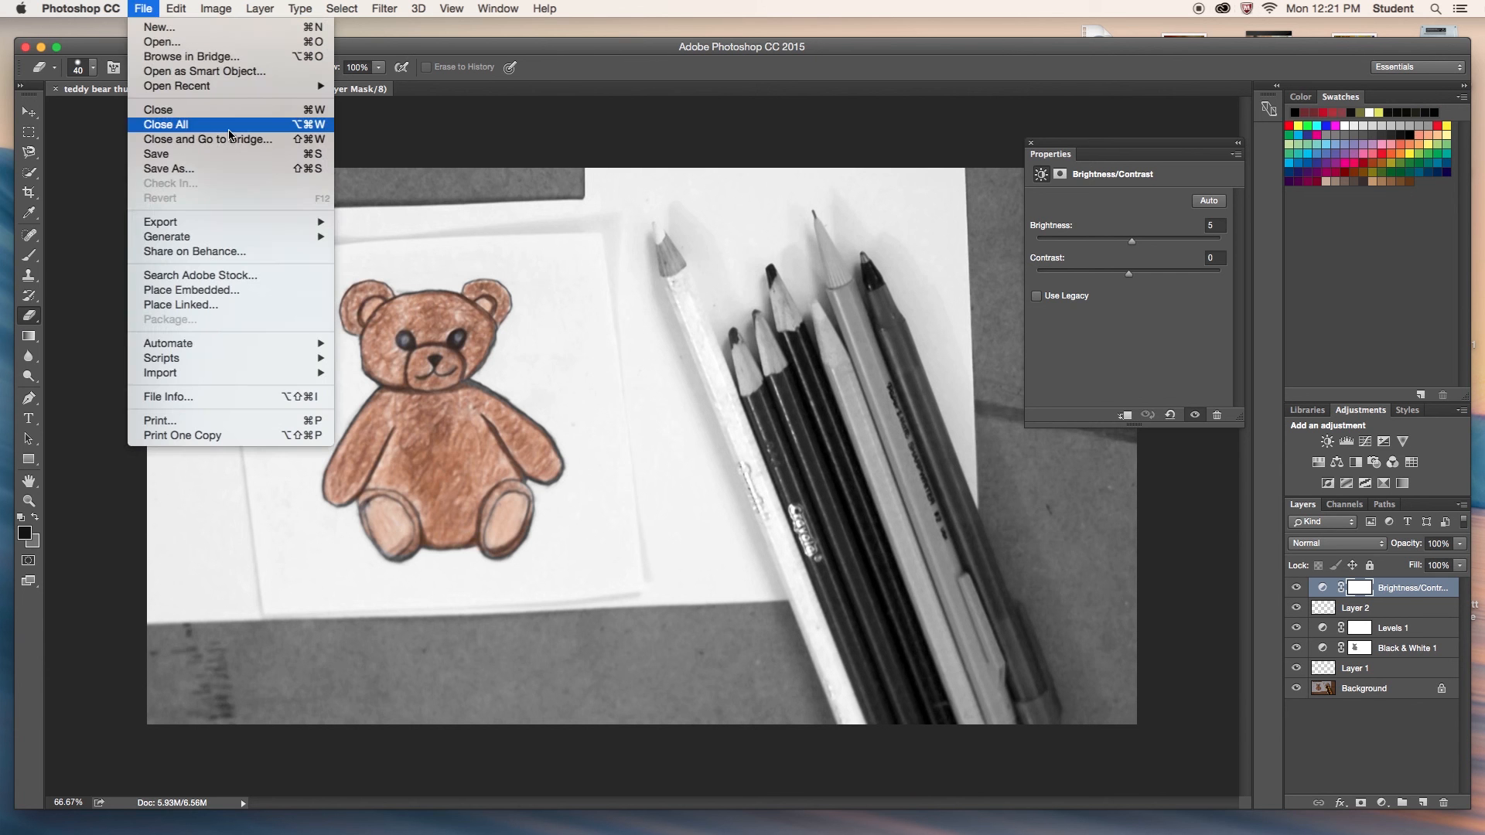
{"action": "left_click", "coordinate": [224, 169]}
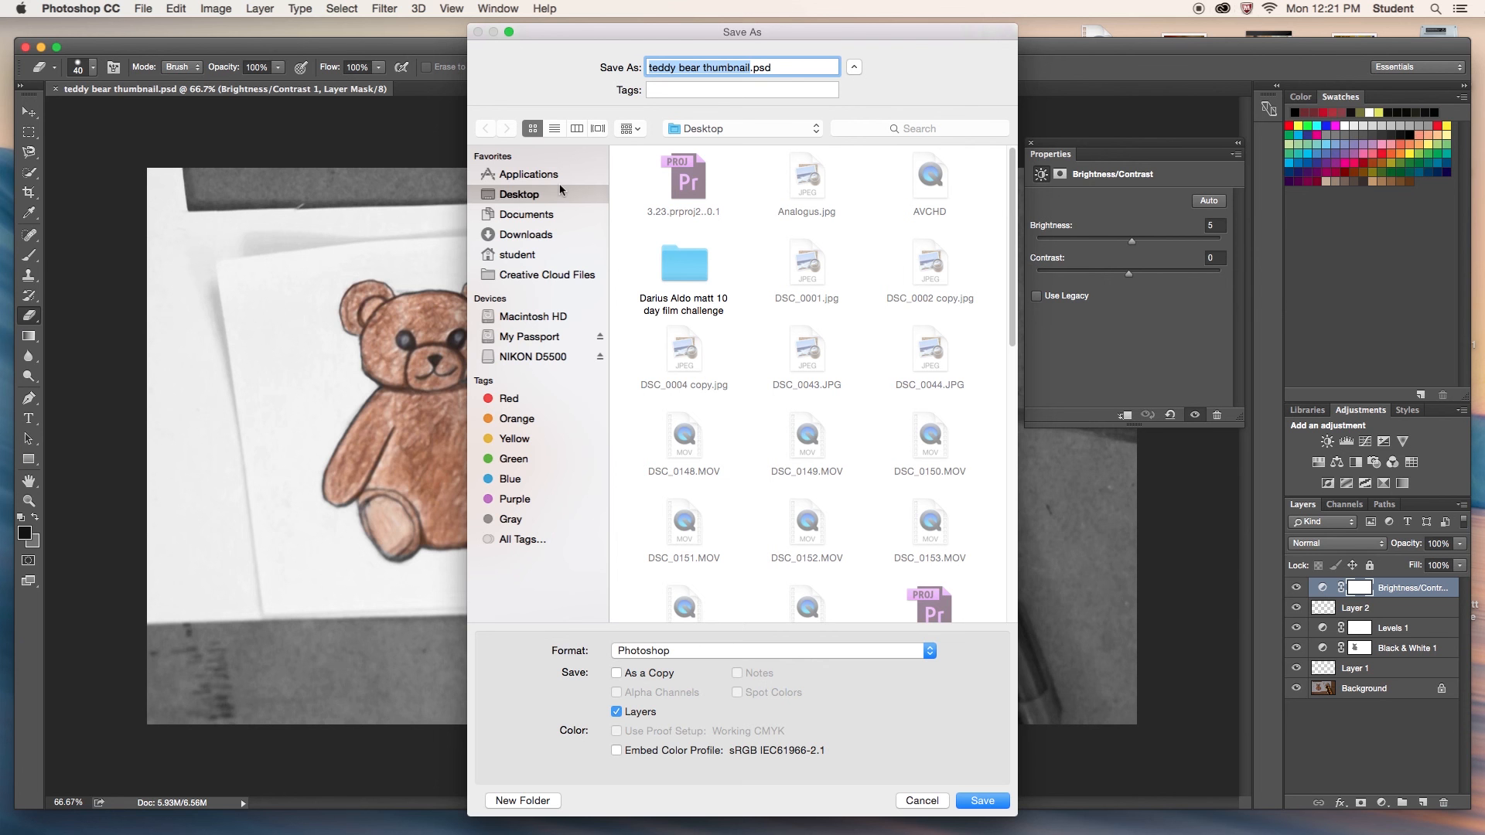
{"action": "left_click", "coordinate": [756, 650]}
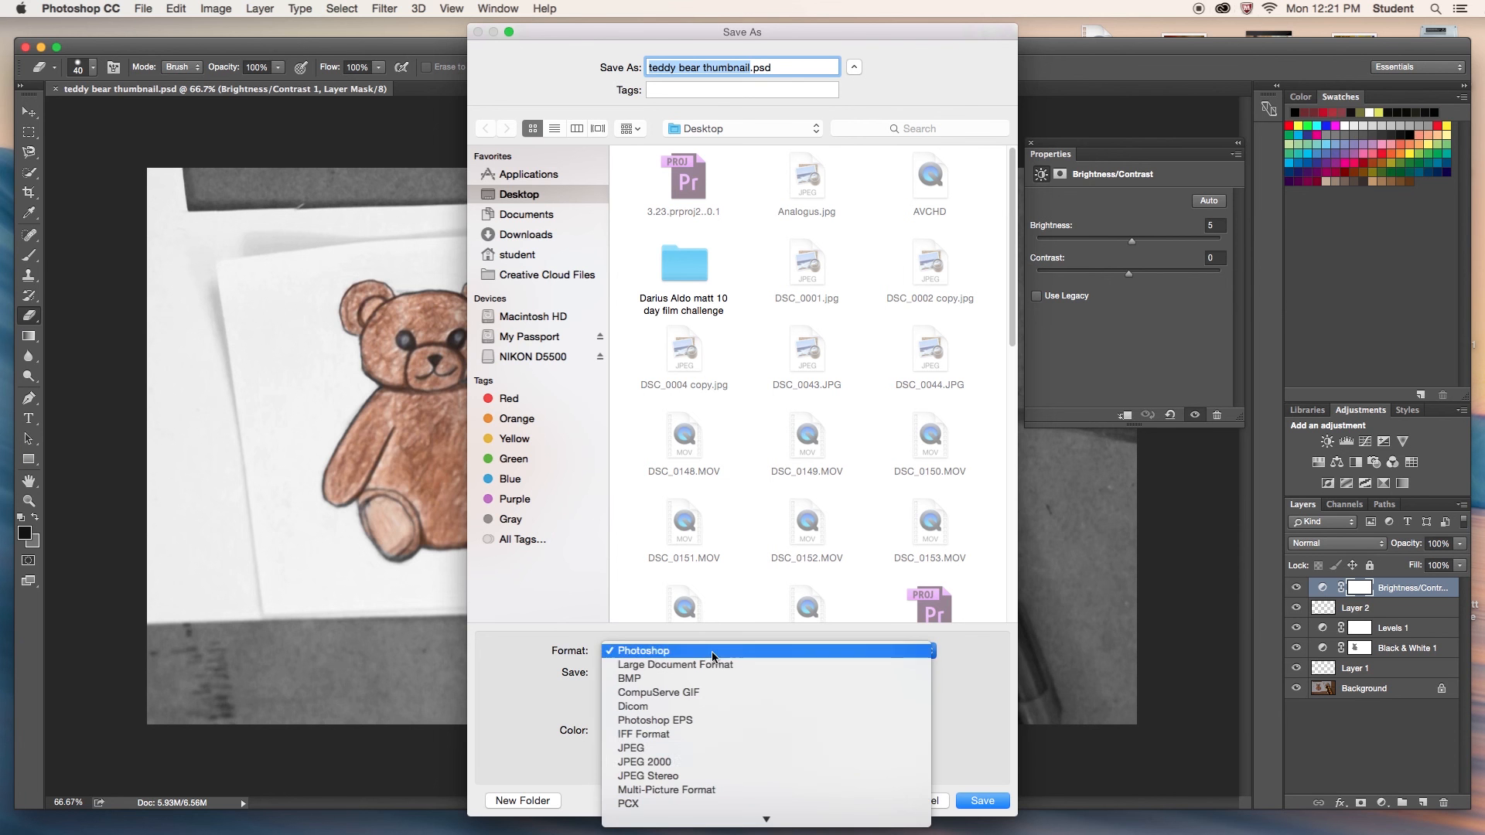
{"action": "left_click", "coordinate": [679, 748]}
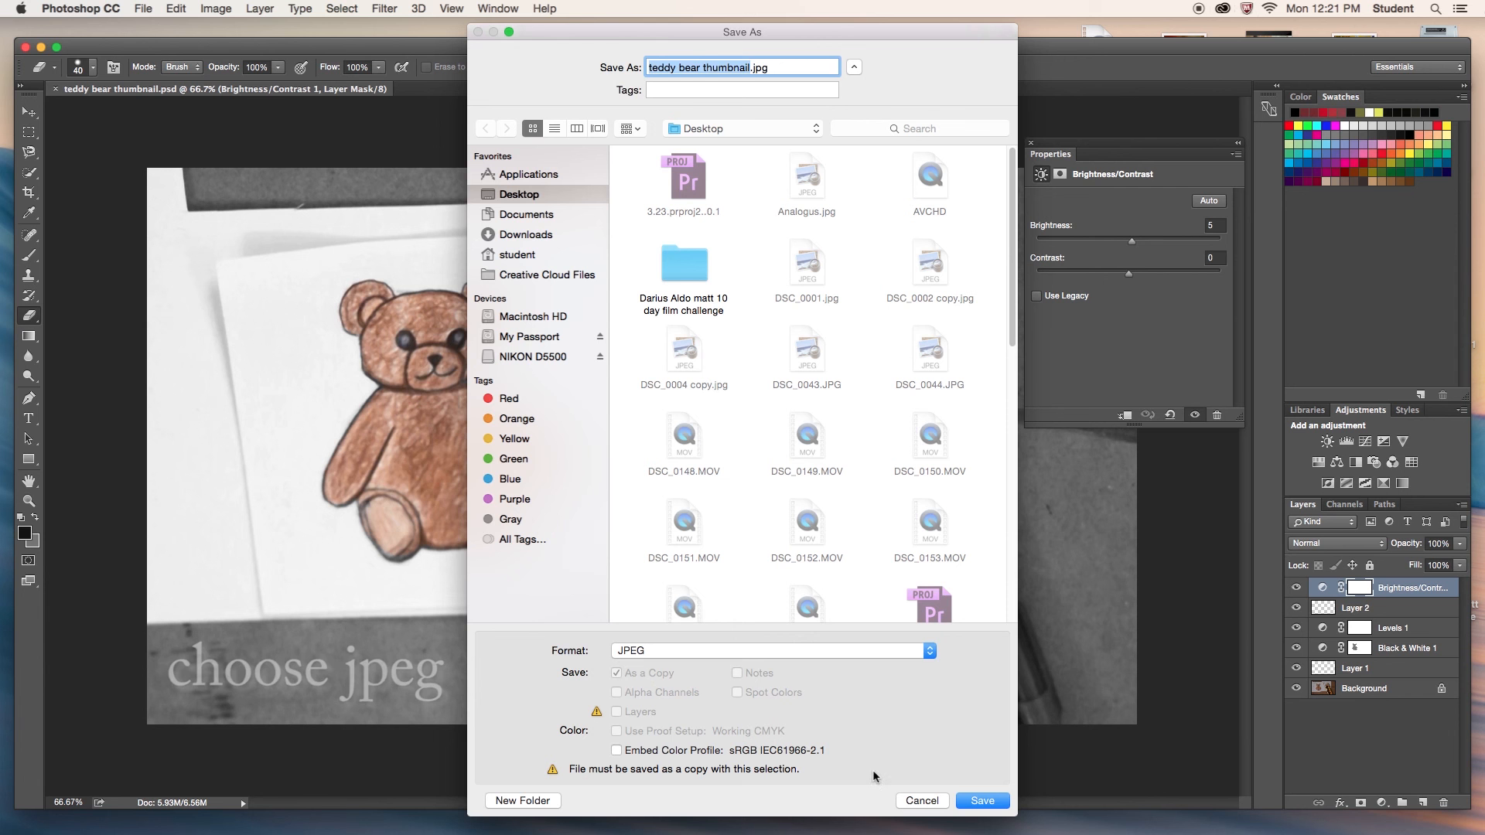
{"action": "left_click", "coordinate": [983, 801]}
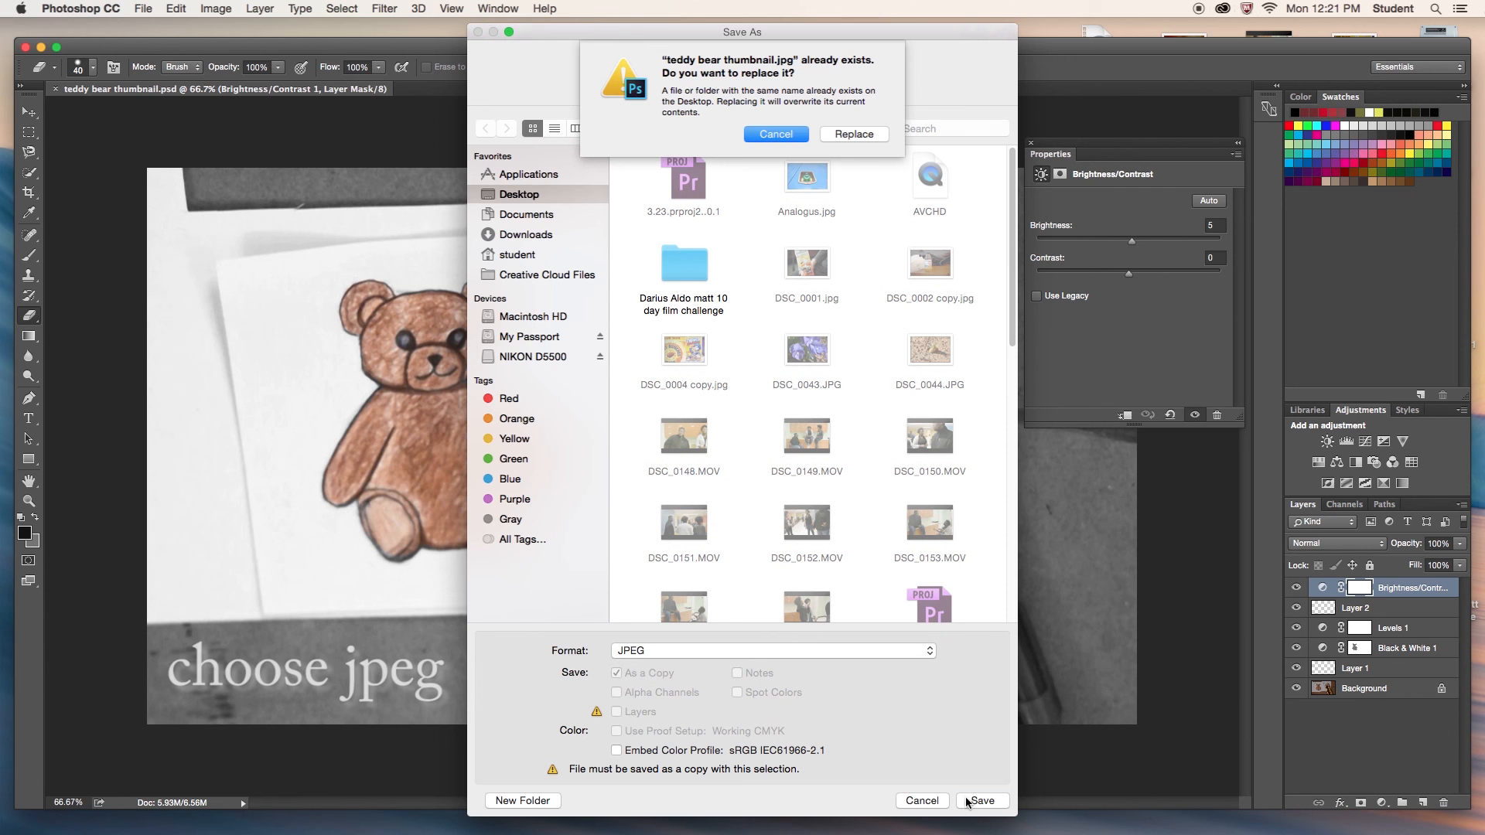
{"action": "left_click", "coordinate": [854, 138]}
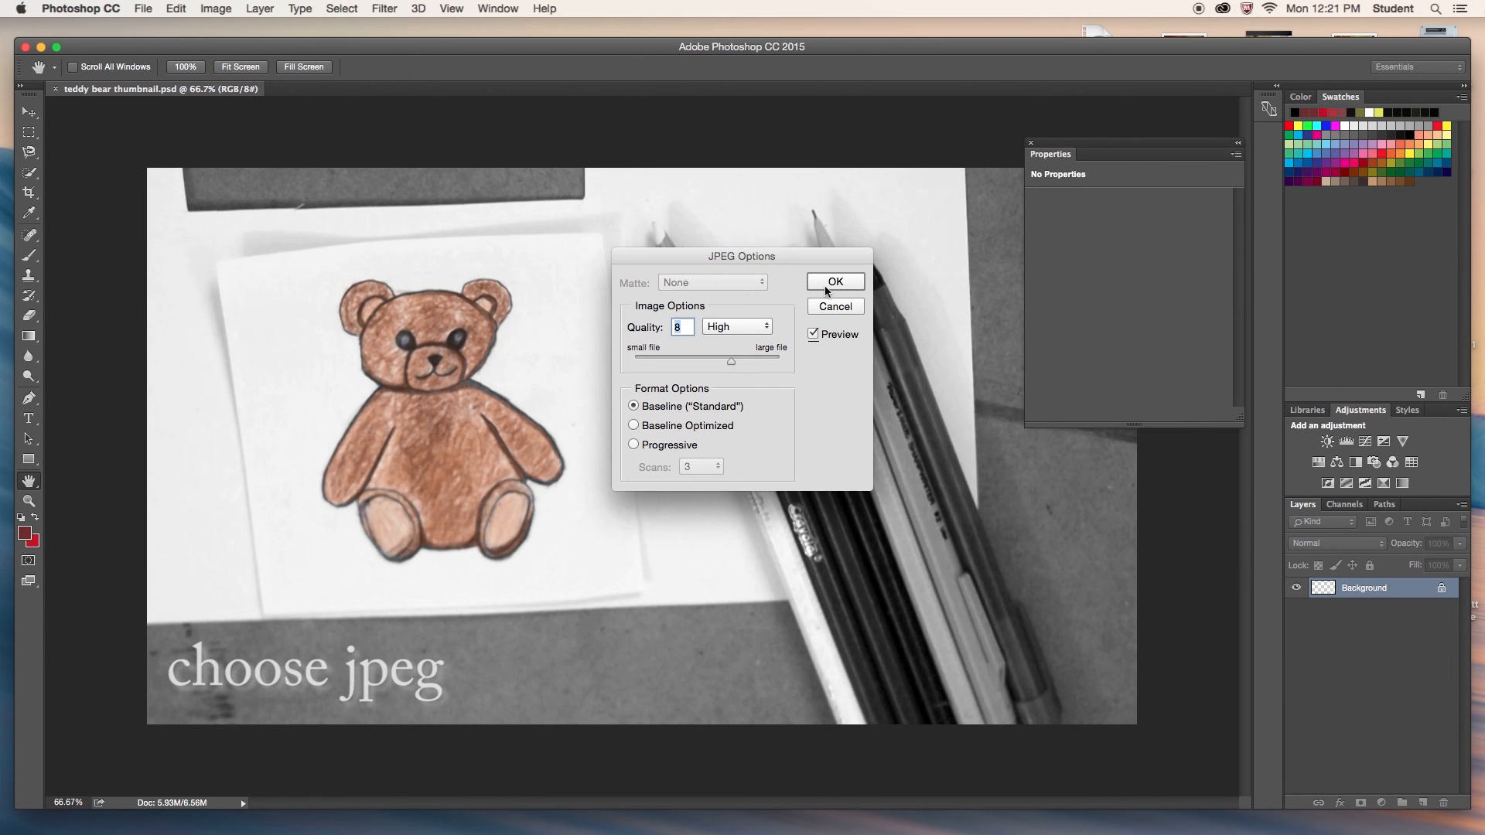
{"action": "left_click", "coordinate": [831, 282]}
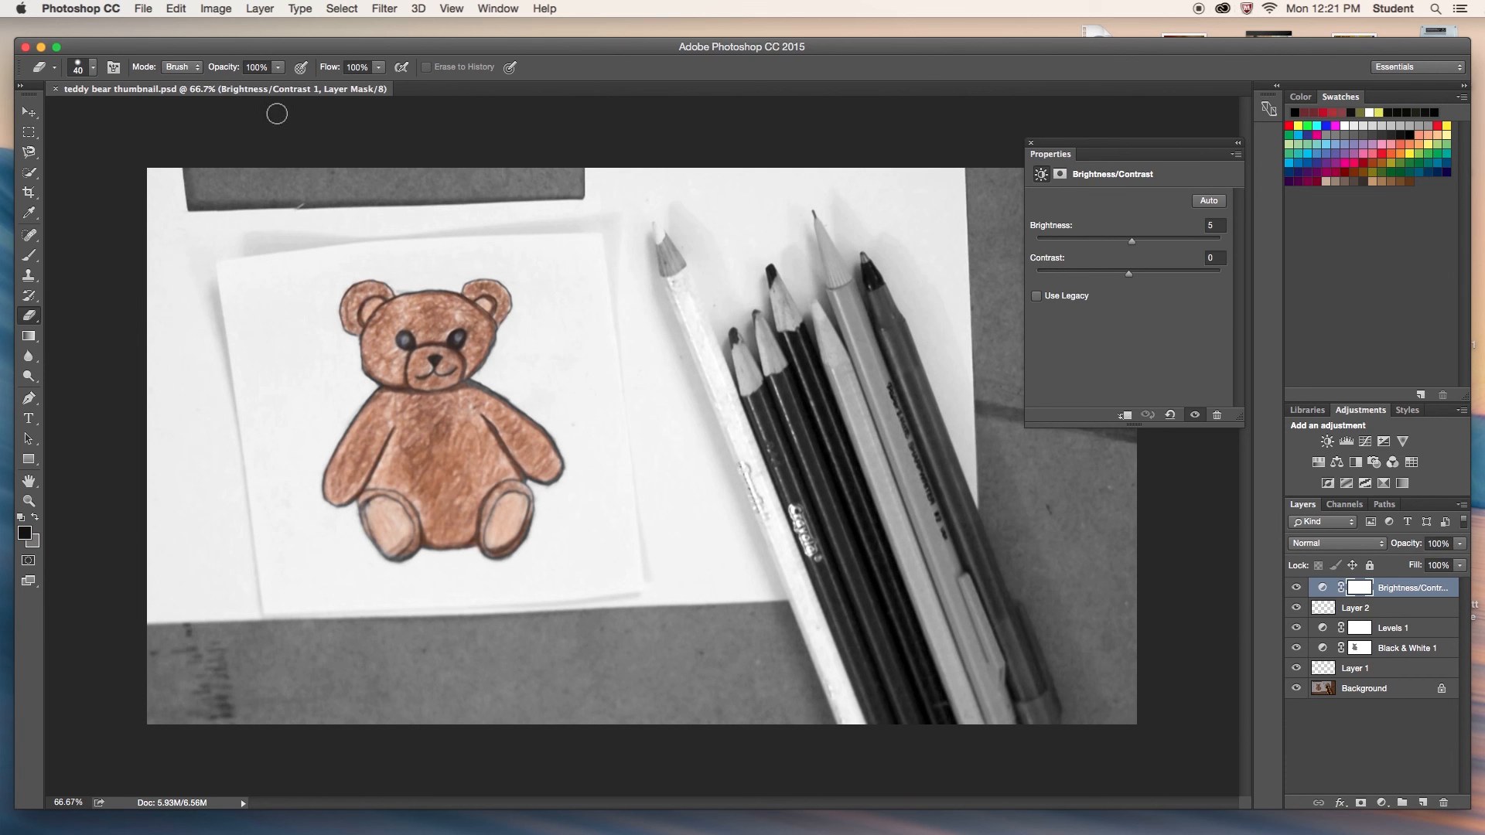
Minimise the Photoshop window and open the saved teddy bear thumbnail.jpg from the desktop to view it.
{"action": "left_click", "coordinate": [41, 48]}
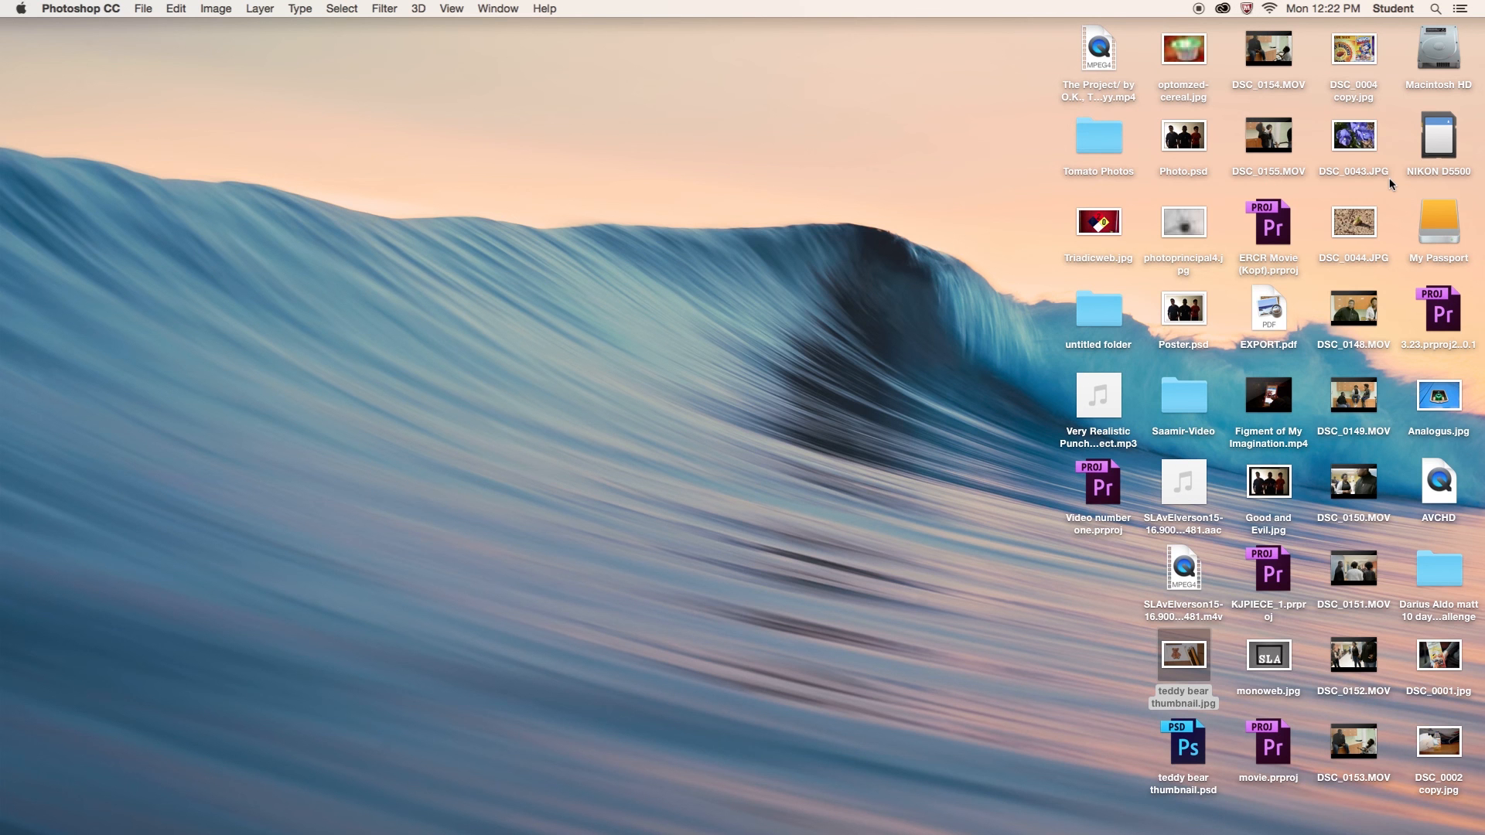
{"action": "left_click", "coordinate": [1183, 666]}
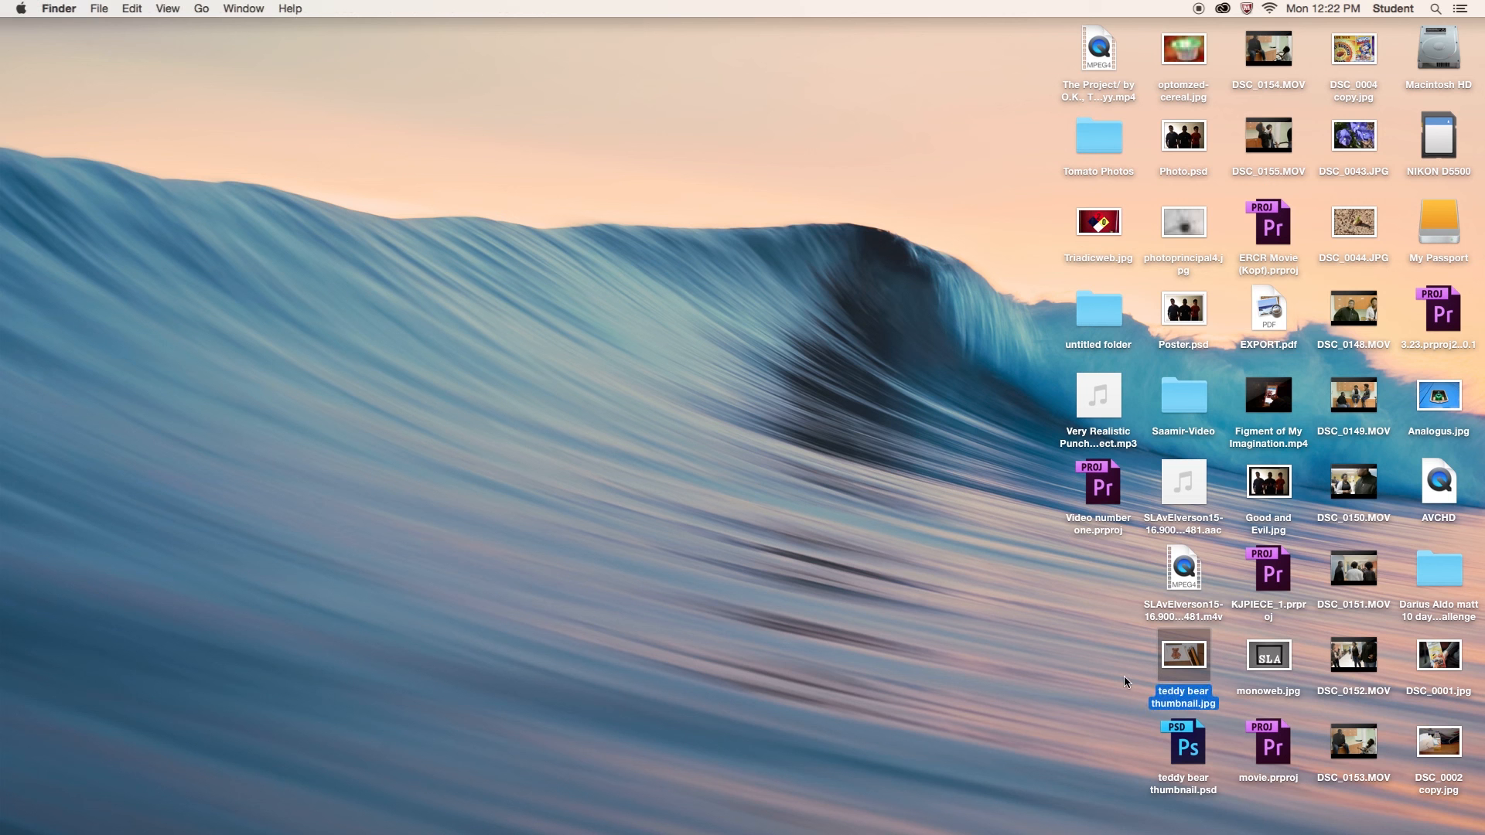
{"action": "double_click", "coordinate": [1189, 669]}
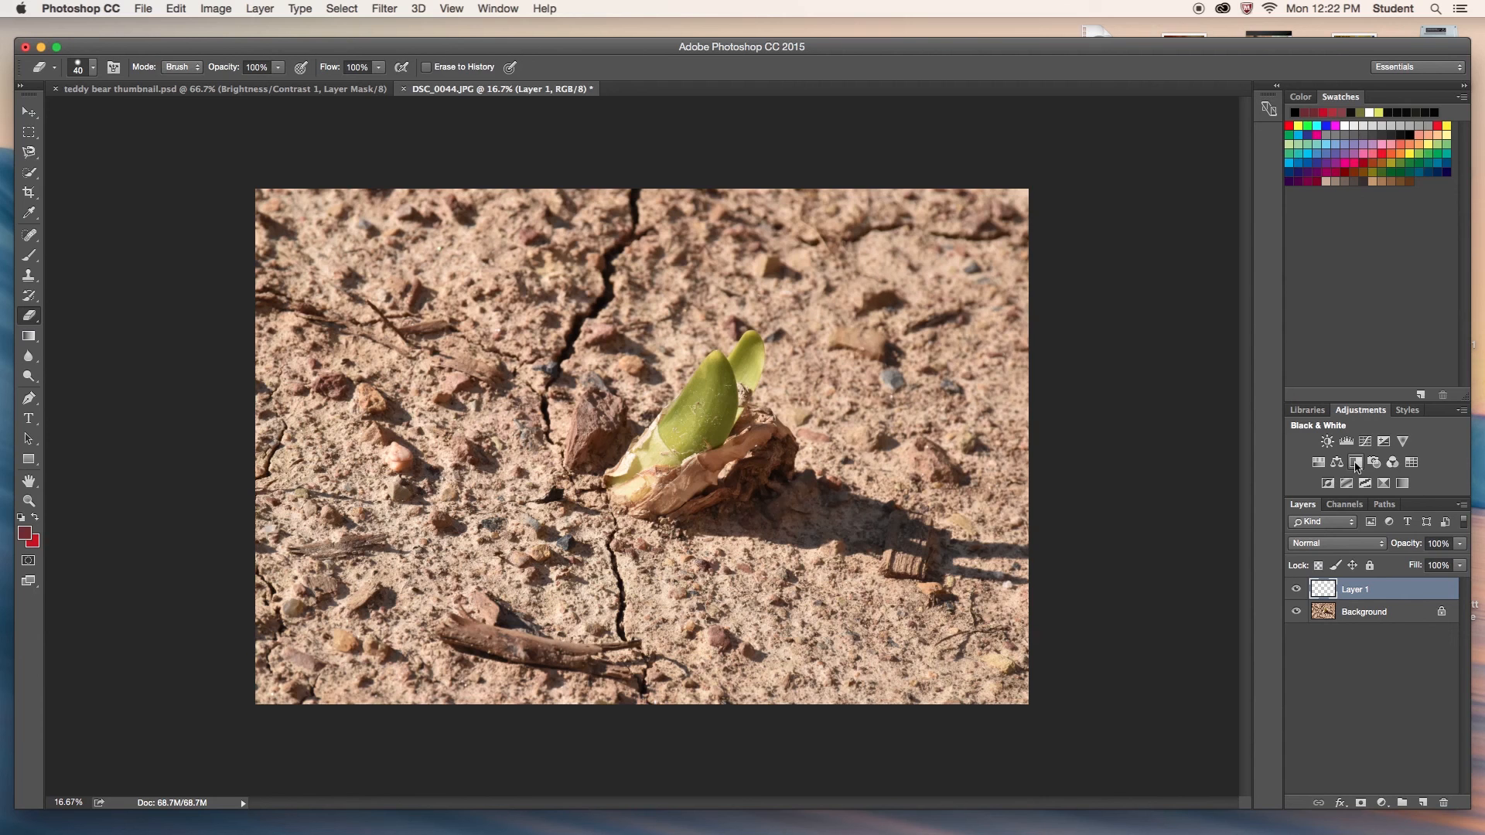
Add Black & White and Levels adjustment layers to DSC_0044.JPG, setting the input levels to black 10, midtones 0.53 and white 225.
{"action": "left_click", "coordinate": [1355, 462]}
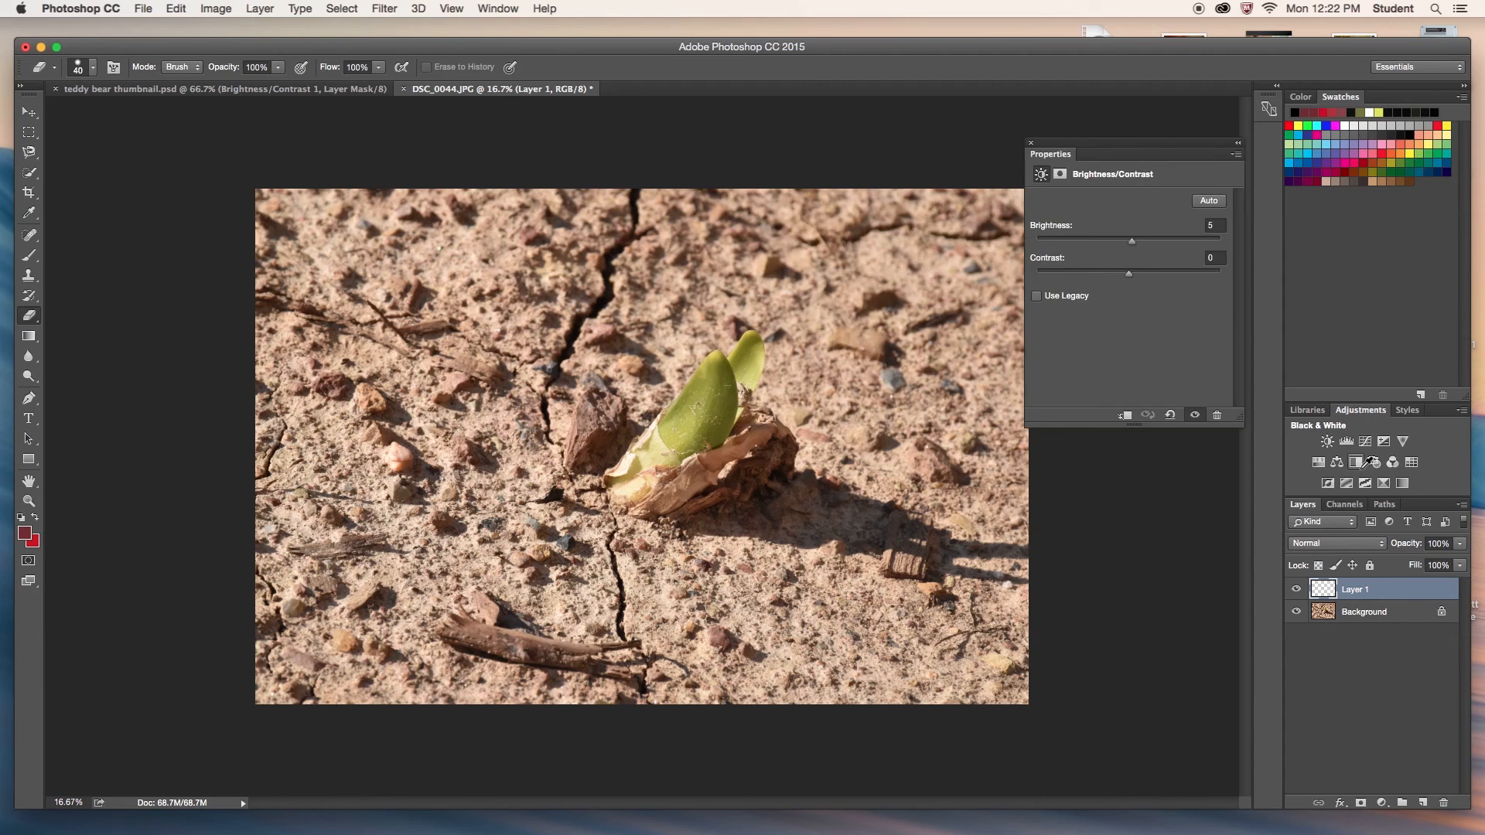
{"action": "left_click", "coordinate": [1346, 440]}
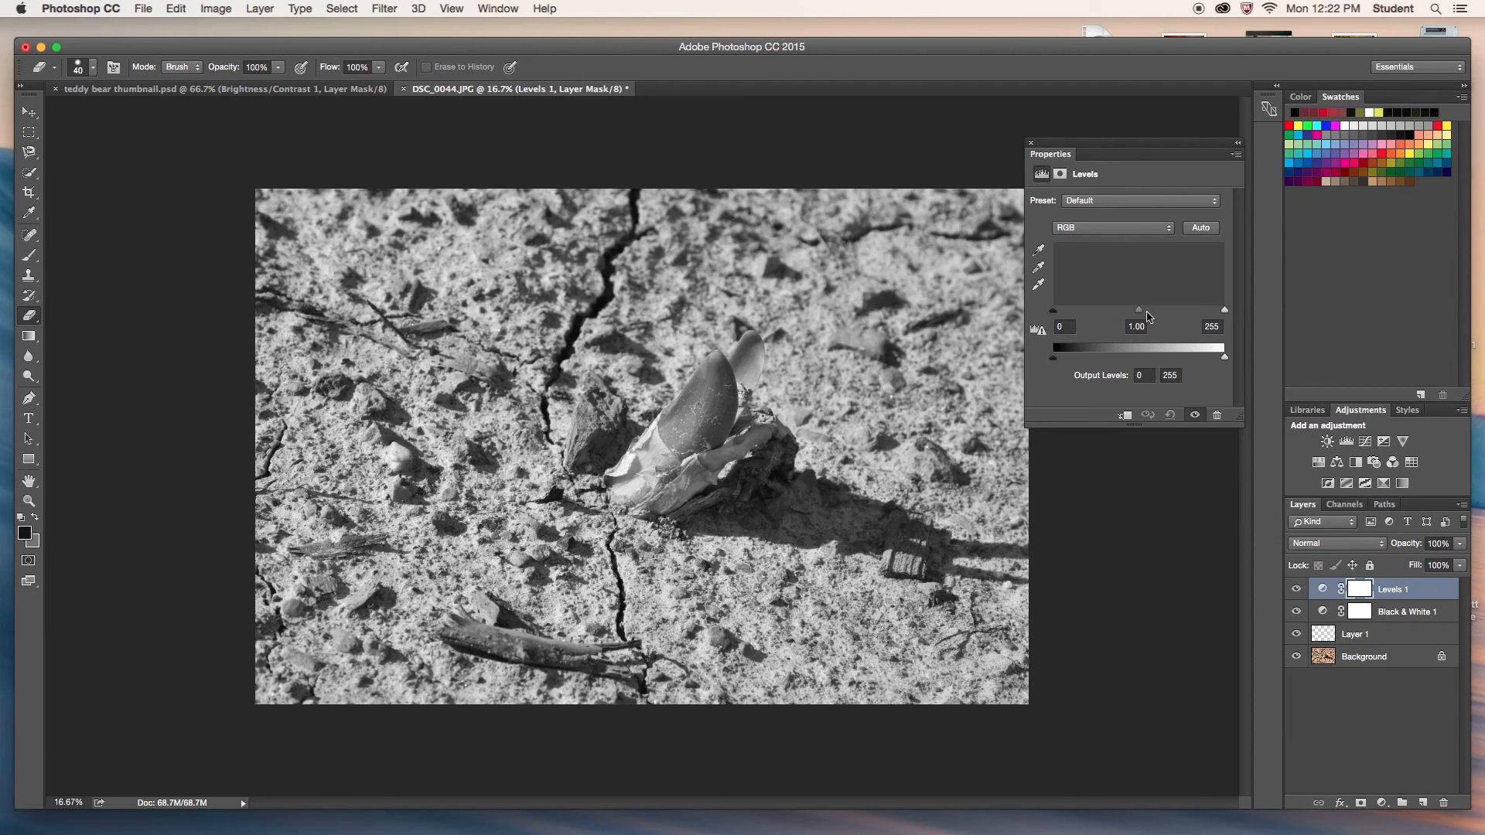
{"action": "left_click_drag", "start_coordinate": [1225, 310], "coordinate": [1206, 309]}
{"action": "left_click_drag", "start_coordinate": [1053, 310], "coordinate": [1060, 310]}
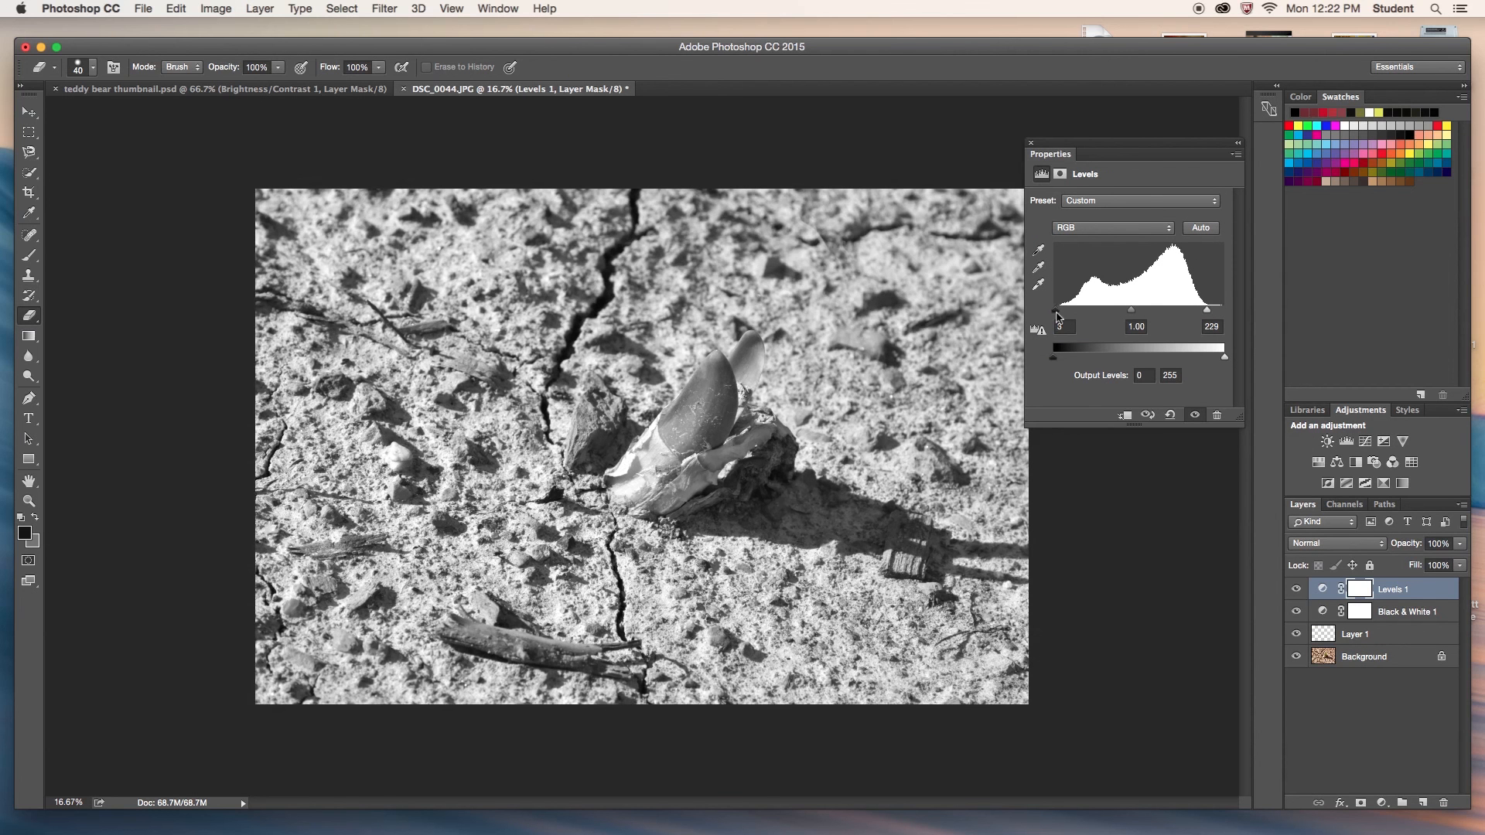
{"action": "left_click_drag", "start_coordinate": [1206, 311], "coordinate": [1160, 311]}
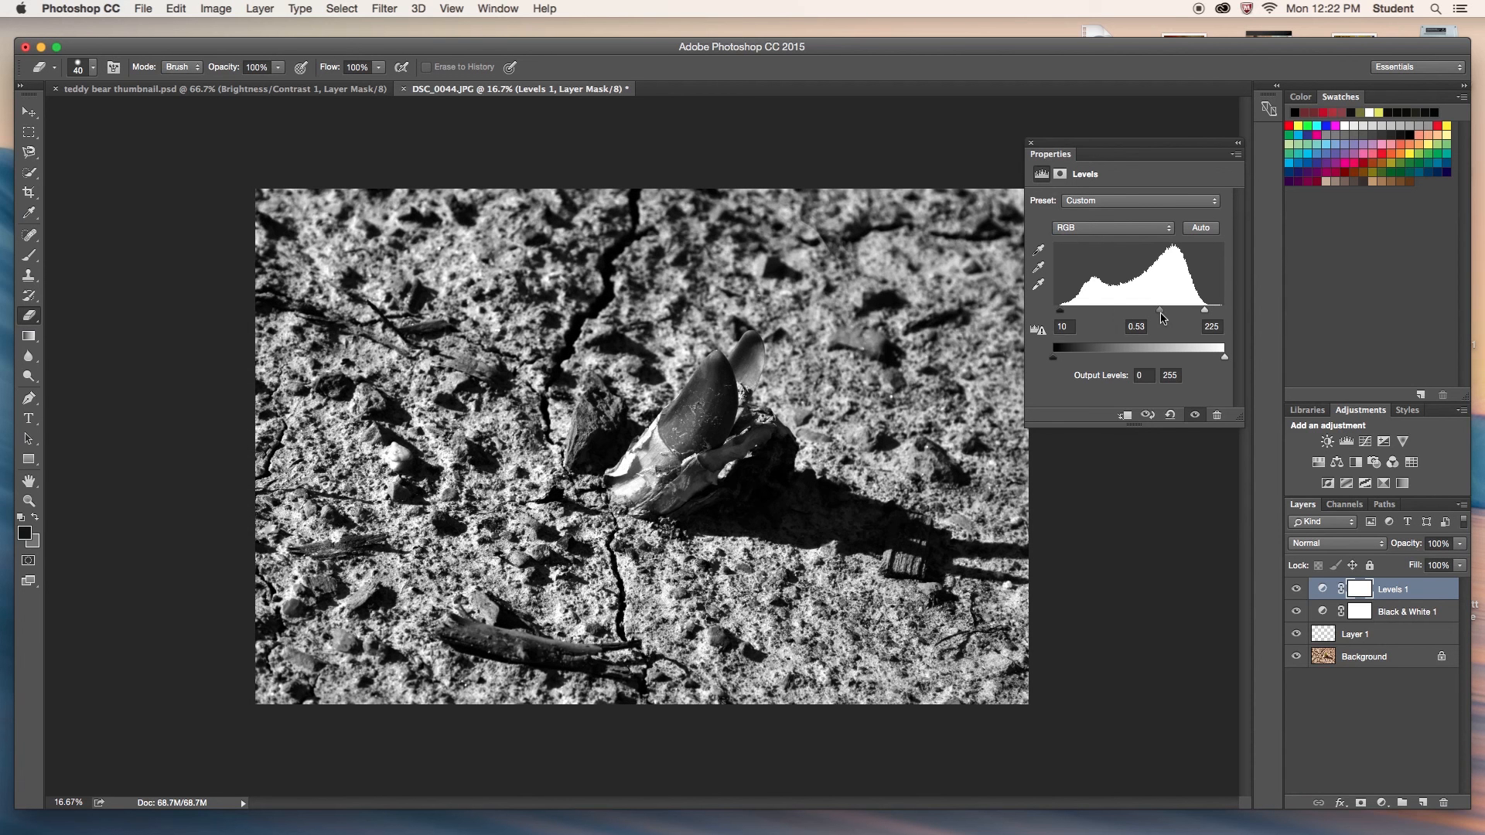
{"action": "left_click", "coordinate": [1031, 142]}
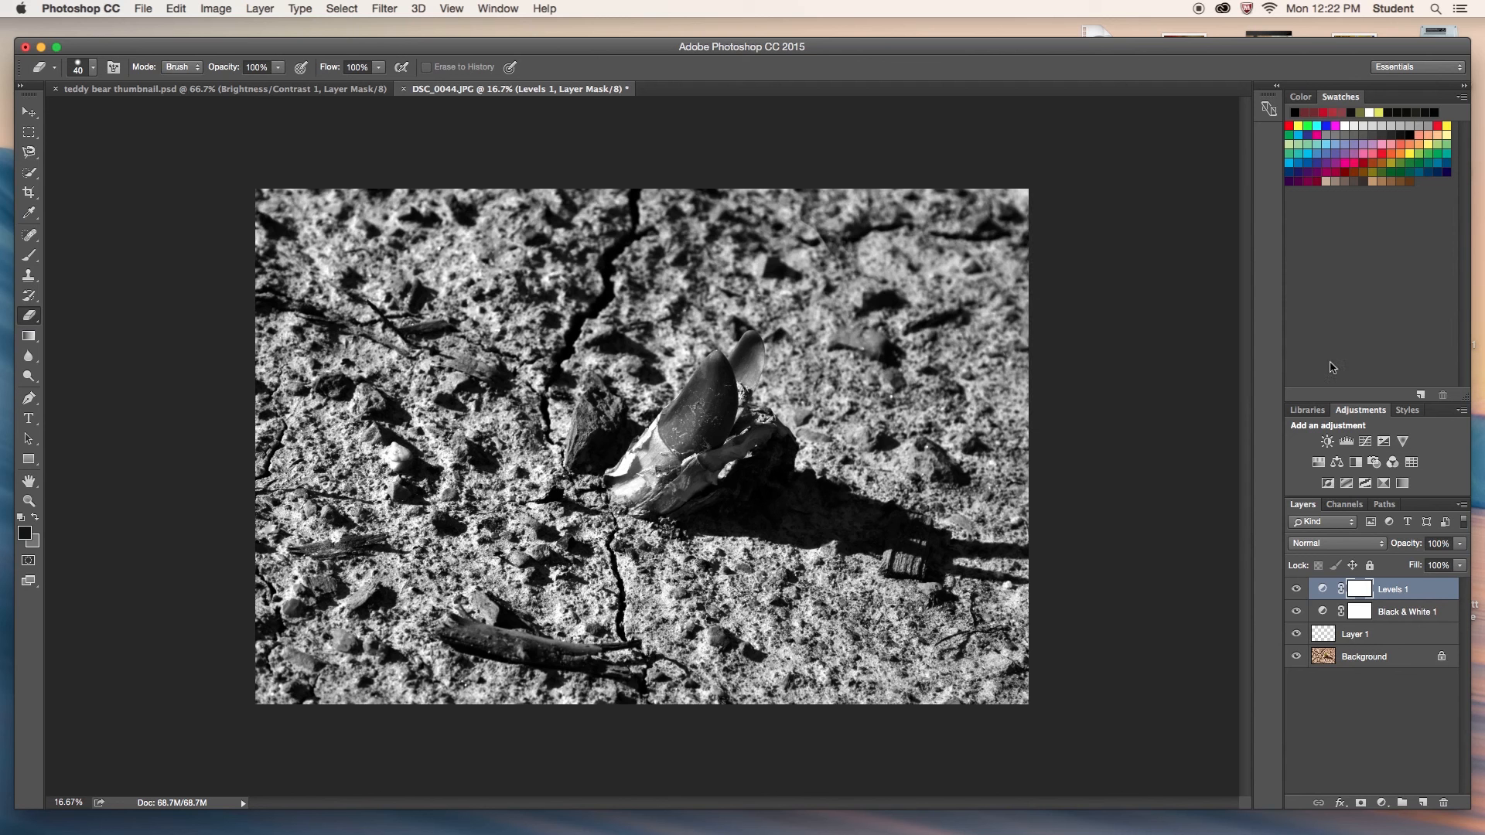
{"action": "left_click", "coordinate": [1424, 803]}
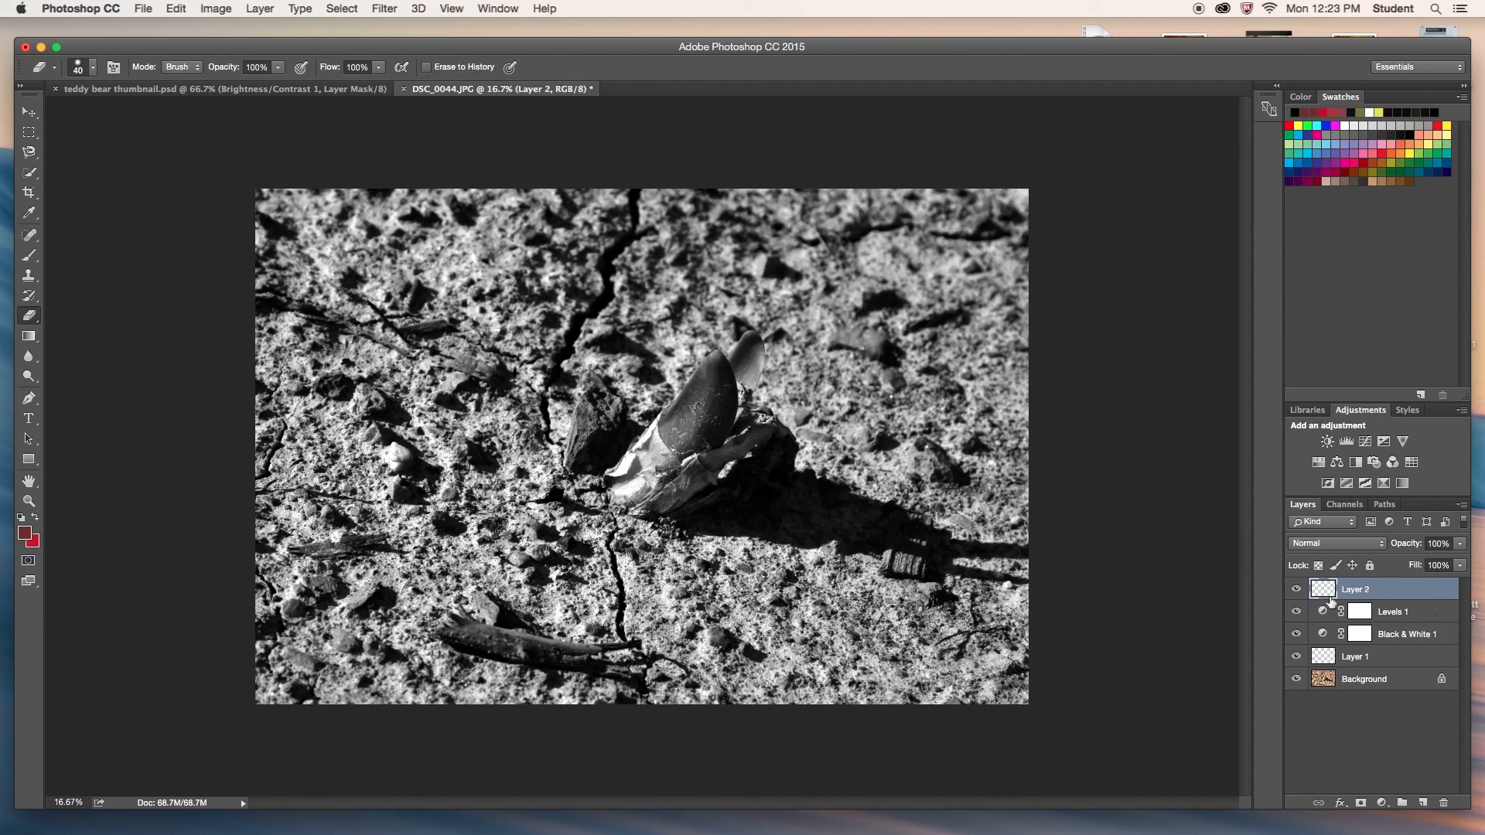
{"action": "key", "text": "BackSpace"}
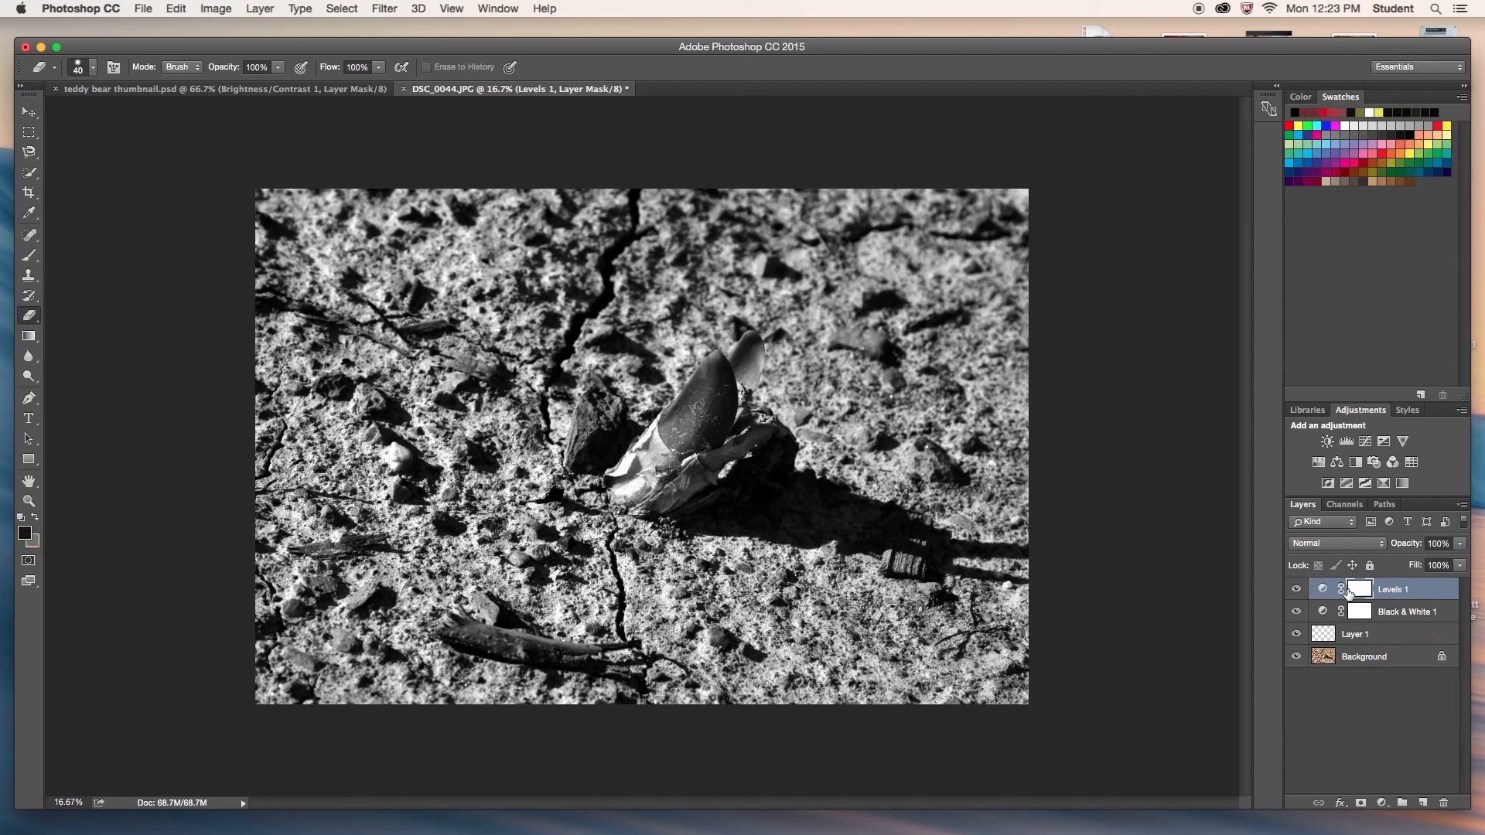
Enlarge the eraser to 175 and erase the Black & White 1 layer mask over the sprout's main leaf and husk.
{"action": "left_click", "coordinate": [1366, 611]}
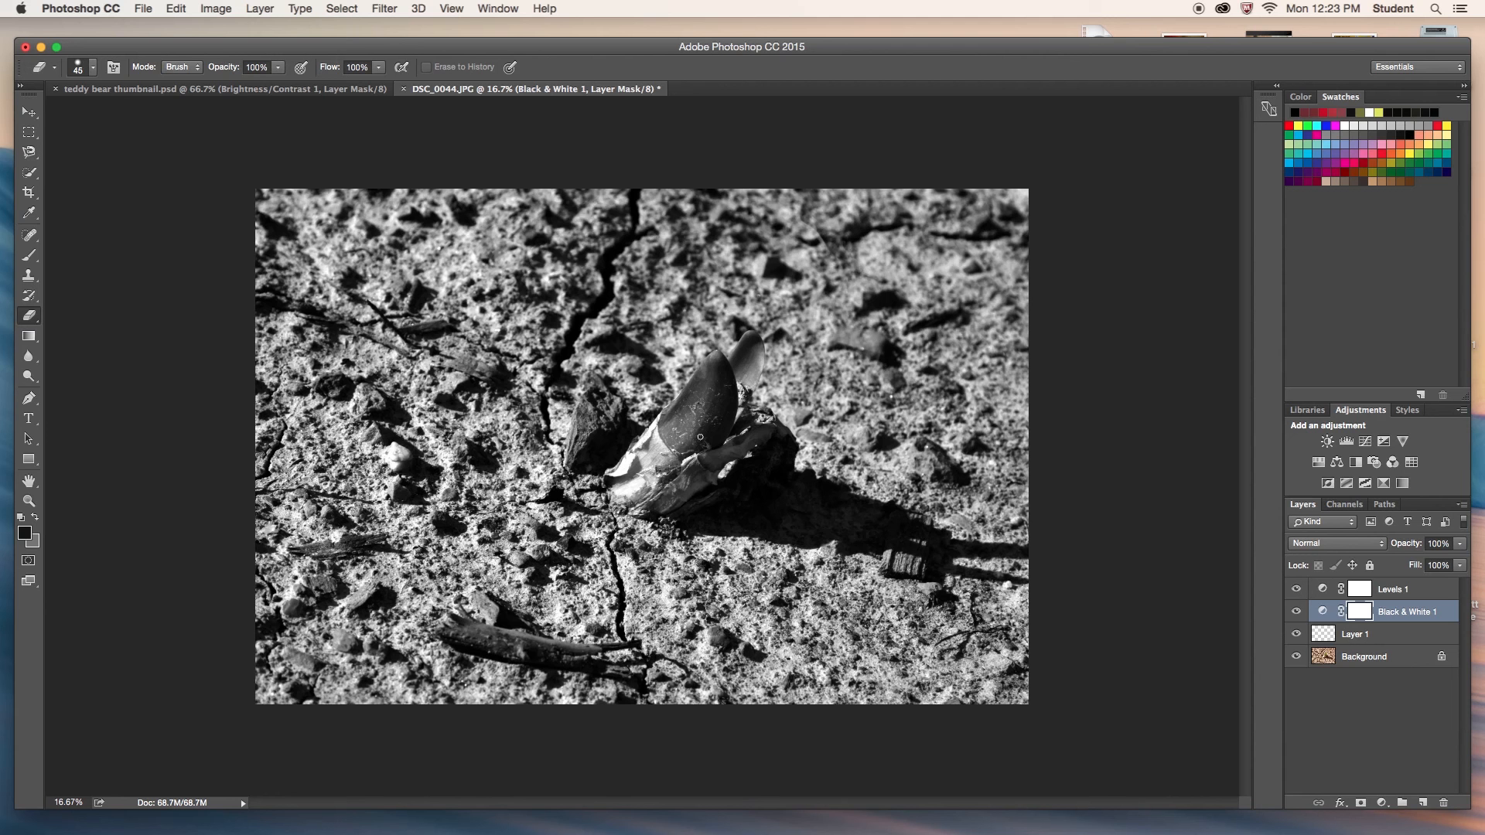
{"action": "key", "text": "bracketright"}
{"action": "key", "text": "bracketright"}
{"action": "key", "text": "bracketright"}
{"action": "key", "text": "bracketright"}
{"action": "key", "text": "bracketright"}
{"action": "key", "text": "bracketright"}
{"action": "key", "text": "bracketright"}
{"action": "key", "text": "bracketright"}
{"action": "mouse_move", "coordinate": [700, 438]}
{"action": "left_mouse_down"}
{"action": "mouse_move", "coordinate": [675, 461]}
{"action": "mouse_move", "coordinate": [699, 412]}
{"action": "mouse_move", "coordinate": [644, 477]}
{"action": "mouse_move", "coordinate": [710, 468]}
{"action": "mouse_move", "coordinate": [689, 441]}
{"action": "mouse_move", "coordinate": [626, 471]}
{"action": "mouse_move", "coordinate": [742, 367]}
{"action": "mouse_move", "coordinate": [635, 485]}
{"action": "mouse_move", "coordinate": [700, 480]}
{"action": "mouse_move", "coordinate": [751, 451]}
{"action": "left_mouse_up"}
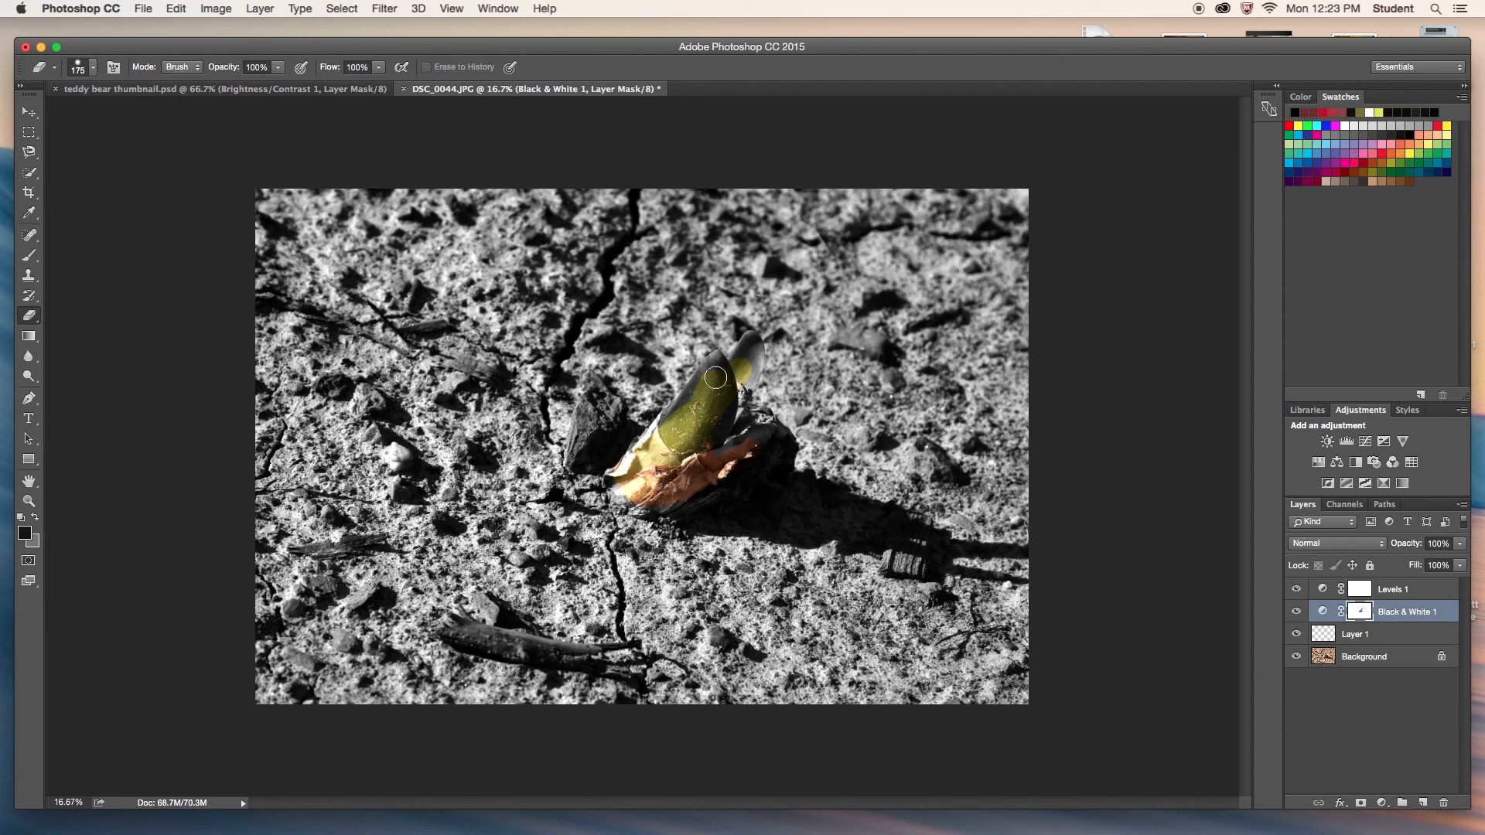
Reduce the eraser to 80 and erase the mask over the sprout's leaf tips, the small rear leaf and the husk's edge.
{"action": "key", "text": "bracketleft"}
{"action": "key", "text": "bracketleft"}
{"action": "key", "text": "bracketleft"}
{"action": "key", "text": "bracketleft"}
{"action": "key", "text": "bracketleft"}
{"action": "mouse_move", "coordinate": [717, 378]}
{"action": "left_mouse_down"}
{"action": "mouse_move", "coordinate": [669, 421]}
{"action": "mouse_move", "coordinate": [707, 366]}
{"action": "mouse_move", "coordinate": [732, 376]}
{"action": "mouse_move", "coordinate": [751, 335]}
{"action": "mouse_move", "coordinate": [739, 410]}
{"action": "mouse_move", "coordinate": [760, 349]}
{"action": "left_mouse_up"}
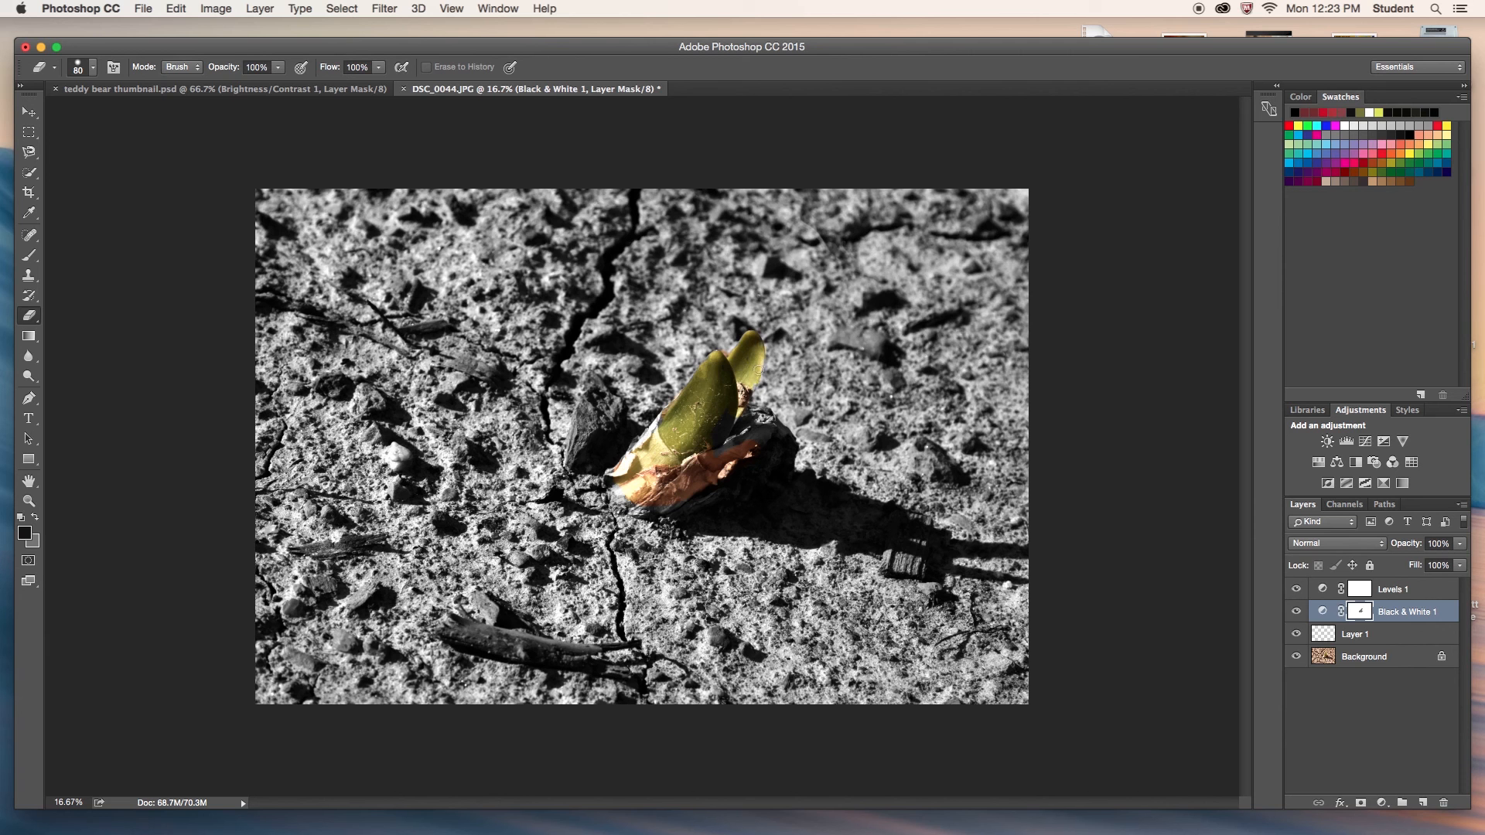
{"action": "left_click_drag", "start_coordinate": [747, 443], "coordinate": [761, 430]}
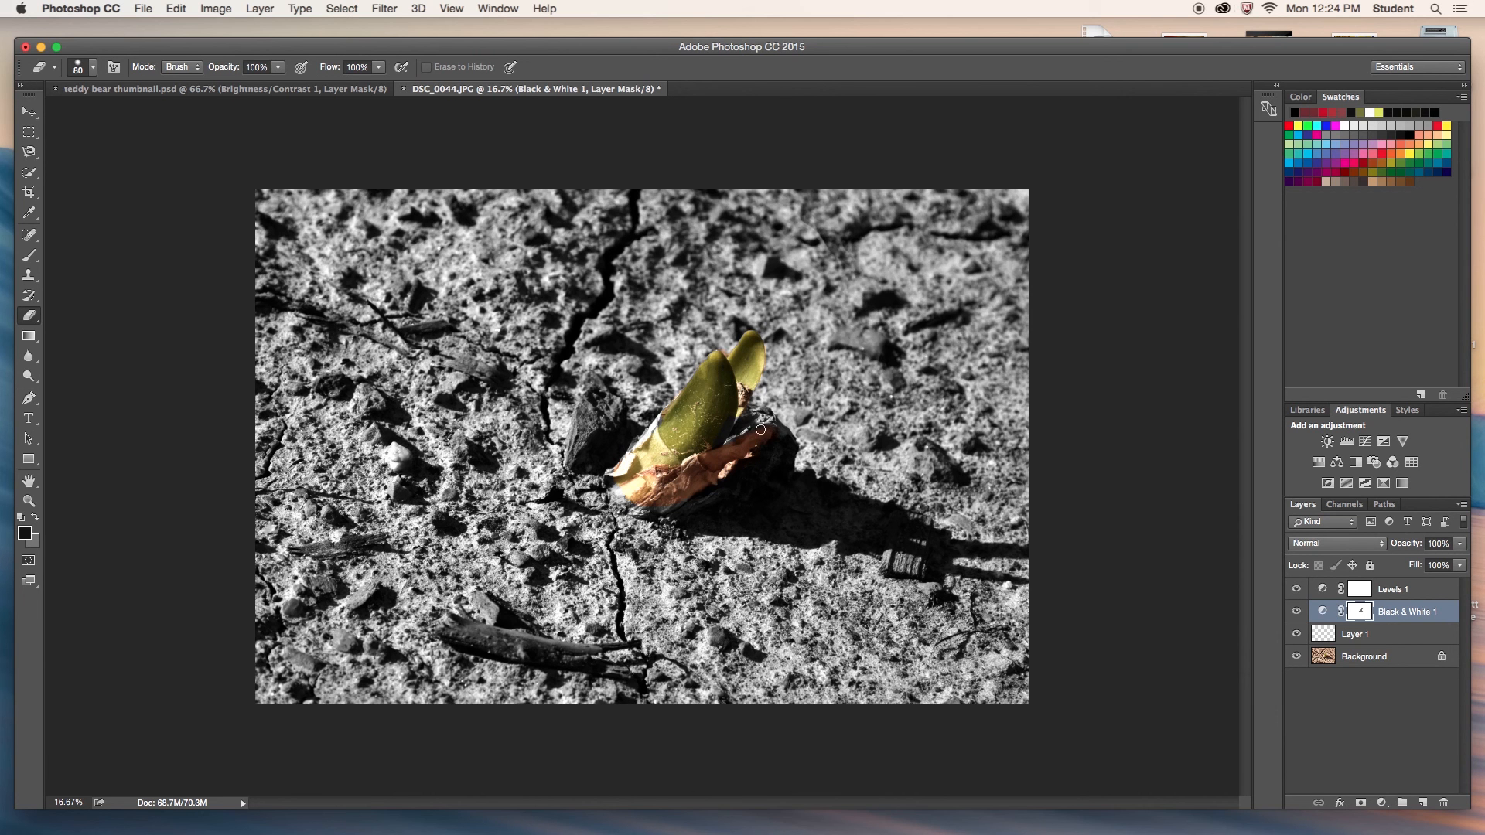